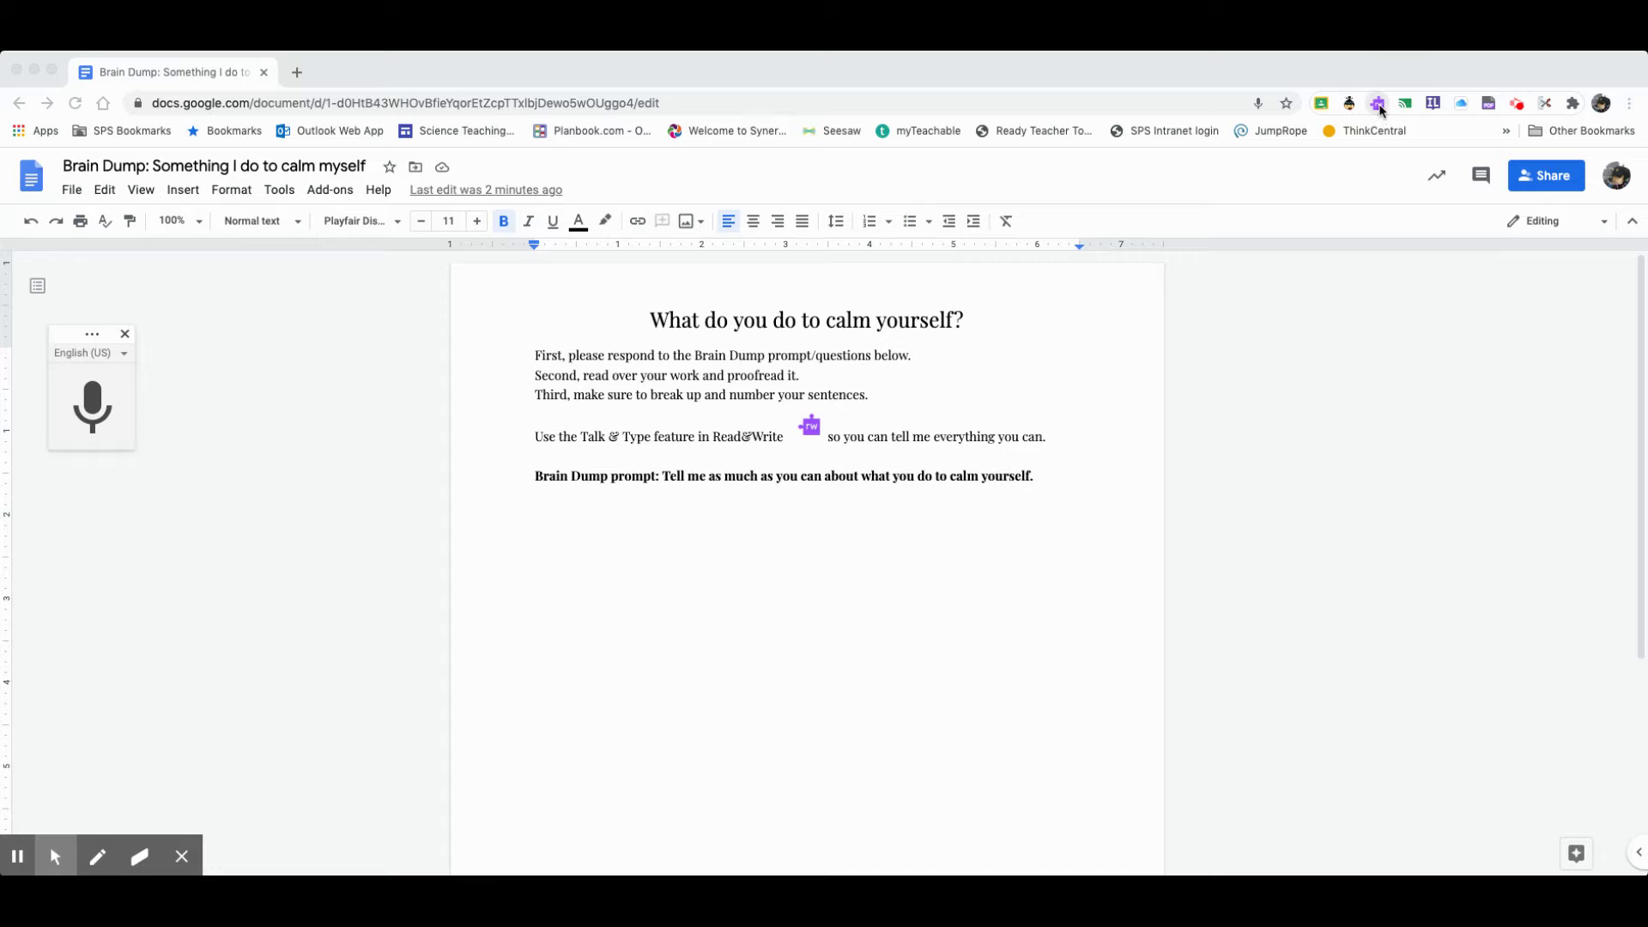
Open the Read&Write toolbar from its Chrome extension icon above the Brain Dump document
{"action": "left_click", "coordinate": [1375, 104]}
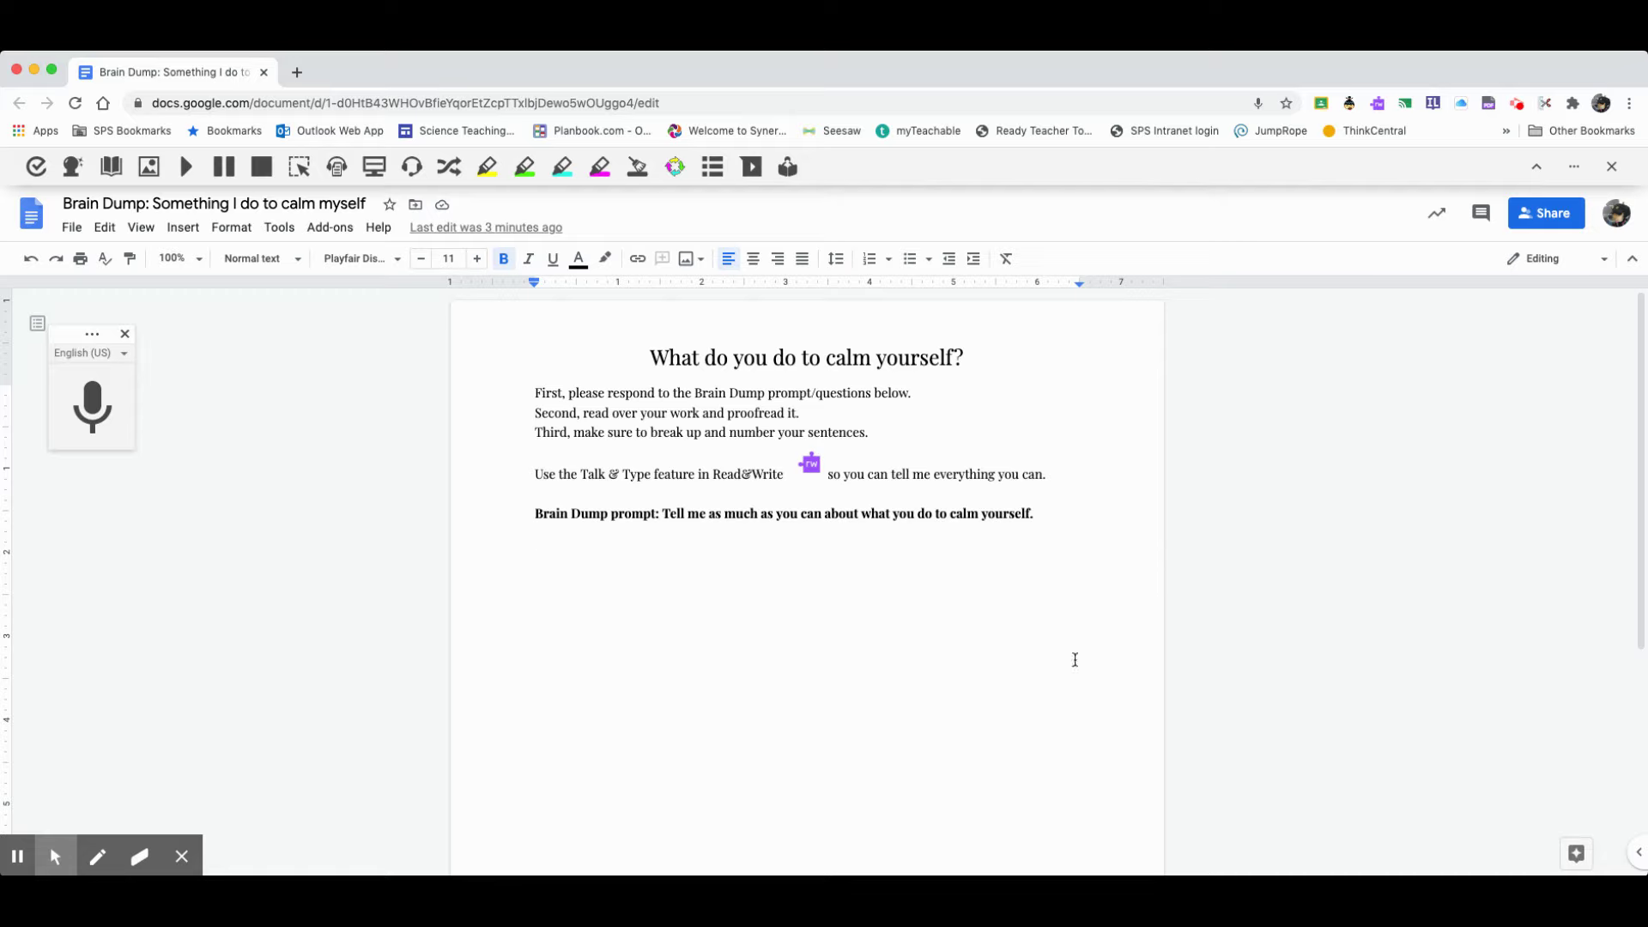
Dictate with Talk&Type an answer about walking the dog through the park to calm down
{"action": "left_click", "coordinate": [416, 170]}
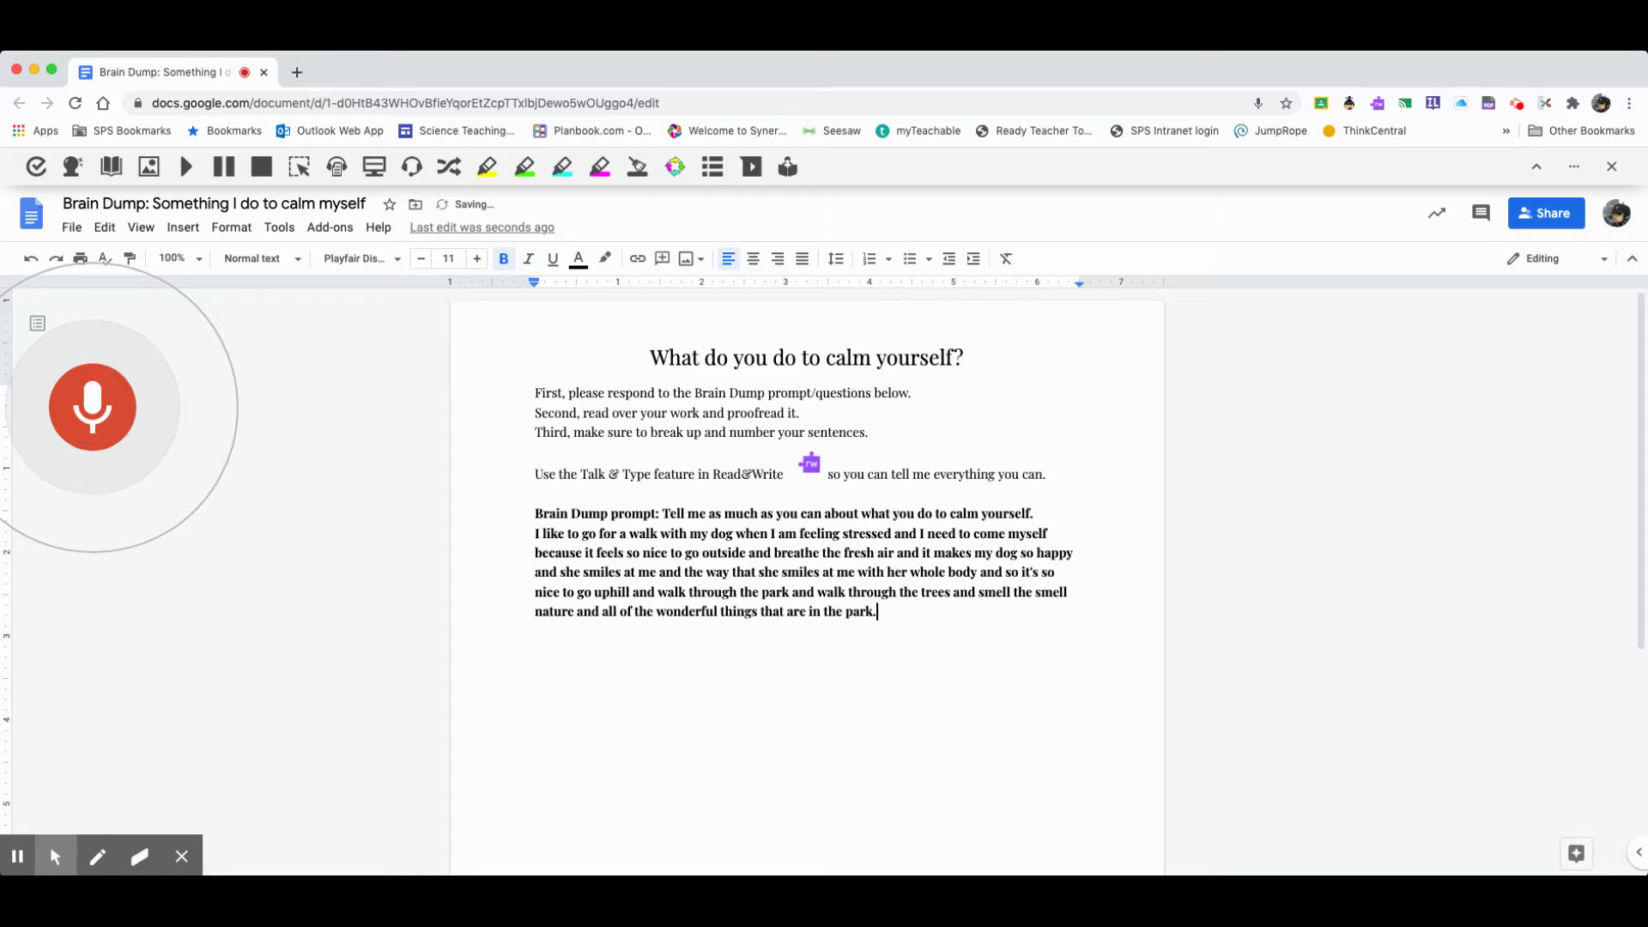
{"action": "left_click", "coordinate": [62, 425]}
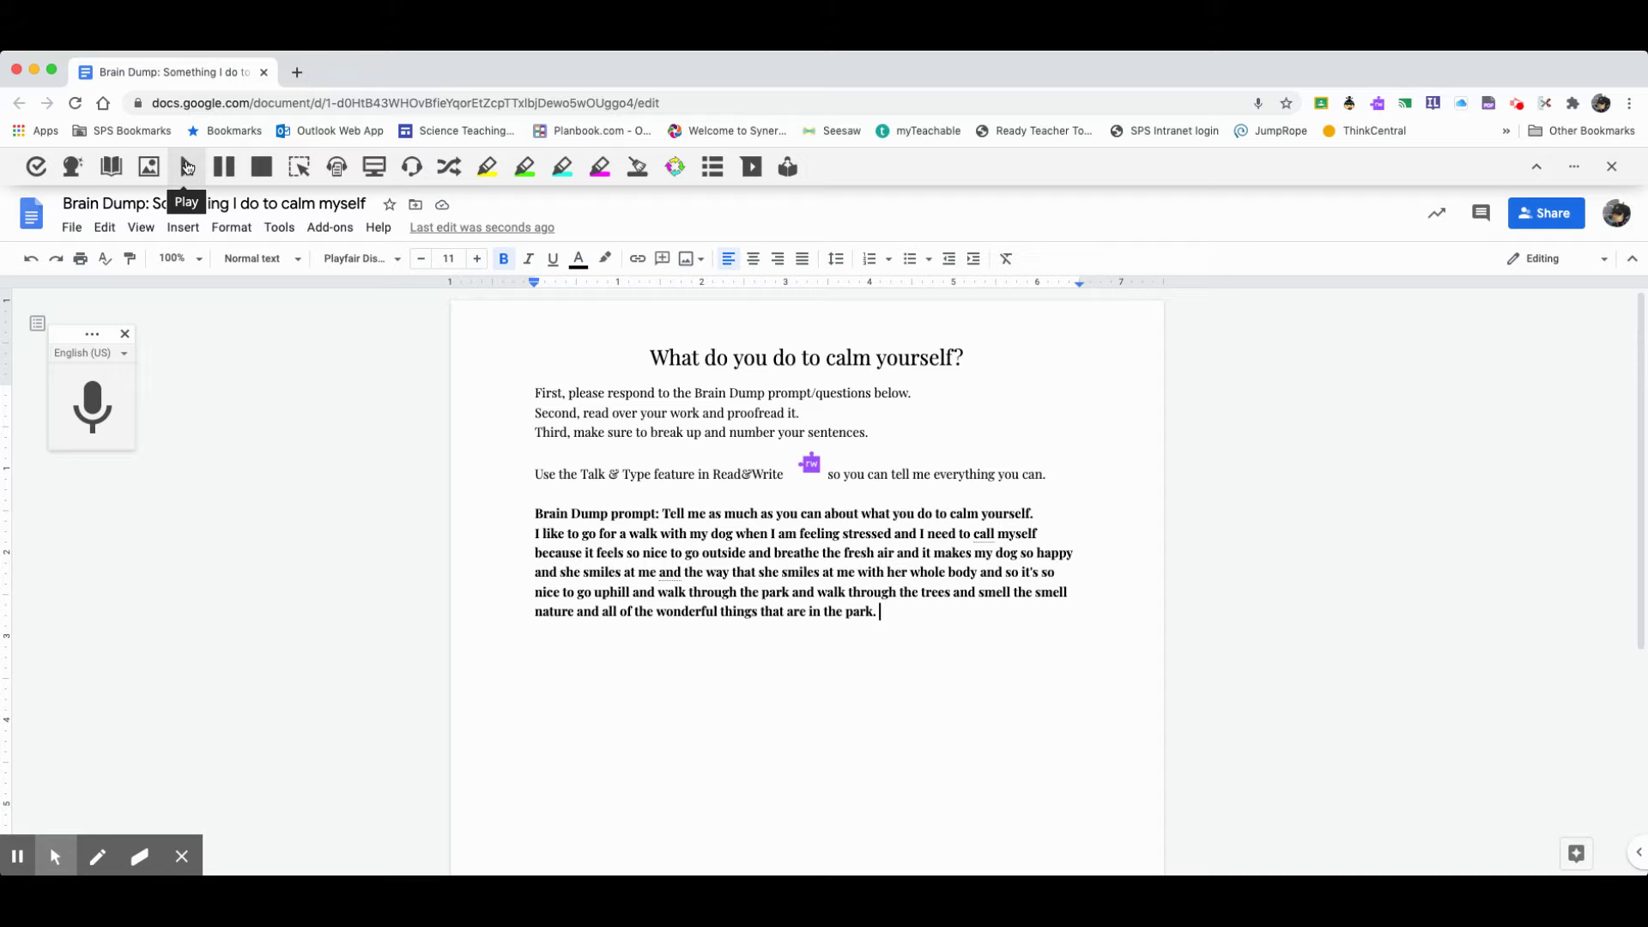
{"action": "left_click", "coordinate": [187, 166]}
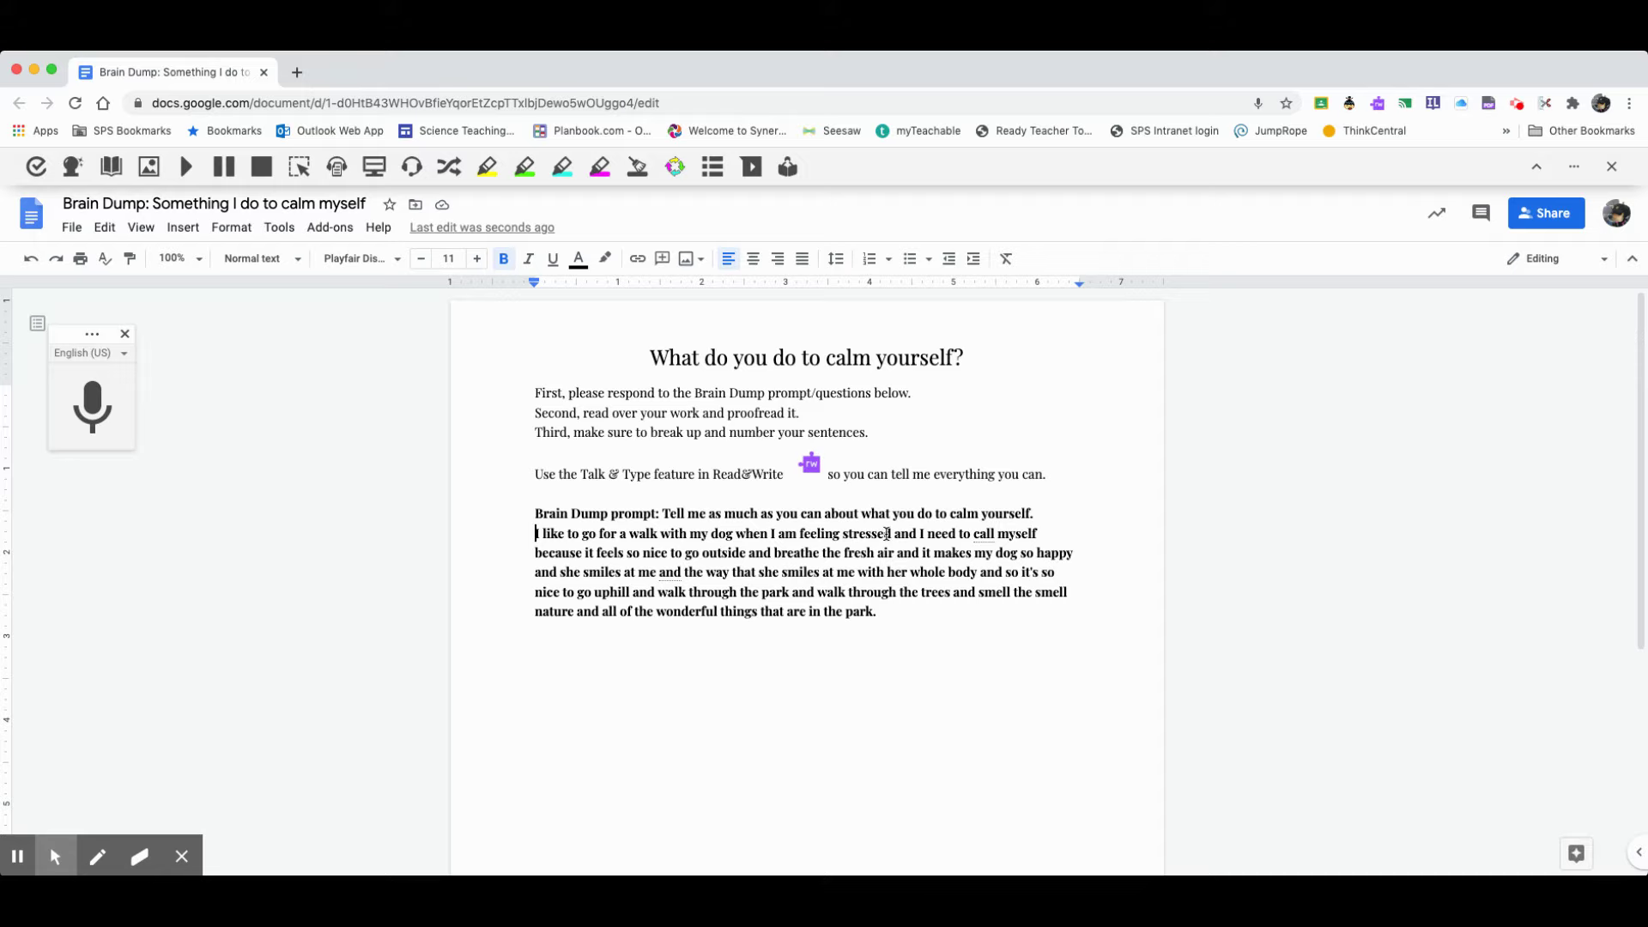
Change 'call' to 'calm' and end the first sentence with a period after 'myself'
{"action": "left_click", "coordinate": [1039, 536]}
{"action": "left_click", "coordinate": [996, 534]}
{"action": "key", "text": "BackSpace"}
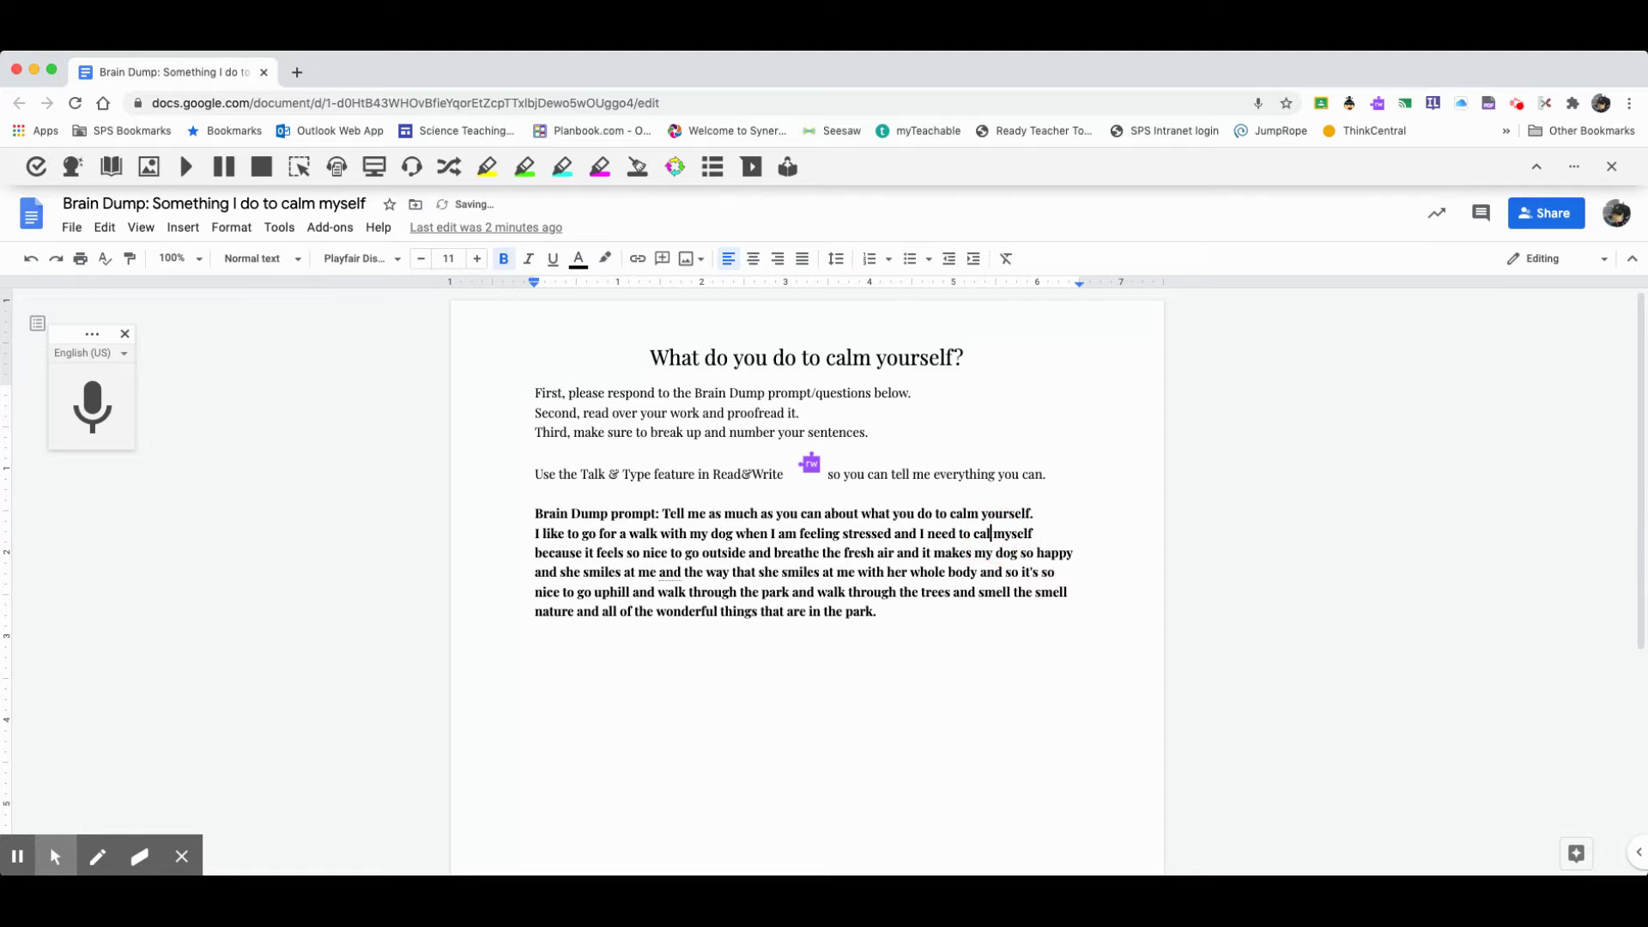
{"action": "type", "text": "m"}
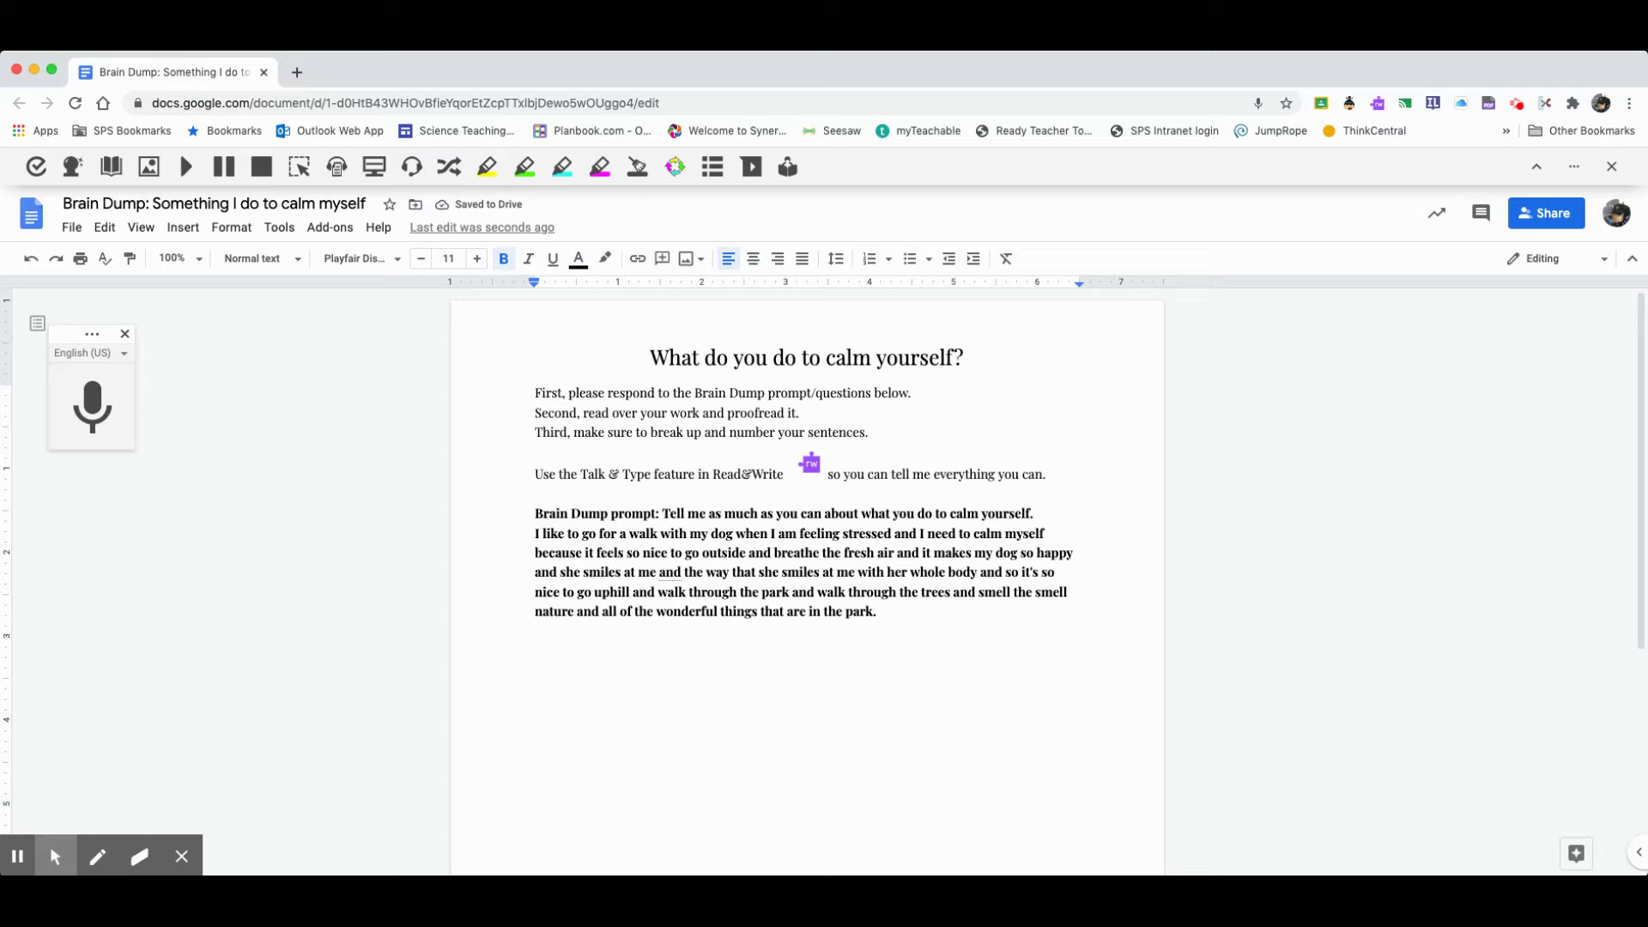
{"action": "left_click", "coordinate": [1052, 544]}
{"action": "type", "text": "."}
Delete 'because' and start 'It feels so nice to go outside' on its own capitalised line
{"action": "left_click", "coordinate": [583, 554]}
{"action": "key", "text": "BackSpace"}
{"action": "key", "text": "BackSpace"}
{"action": "key", "text": "BackSpace"}
{"action": "key", "text": "BackSpace"}
{"action": "key", "text": "BackSpace"}
{"action": "key", "text": "BackSpace"}
{"action": "key", "text": "BackSpace"}
{"action": "key", "text": "BackSpace"}
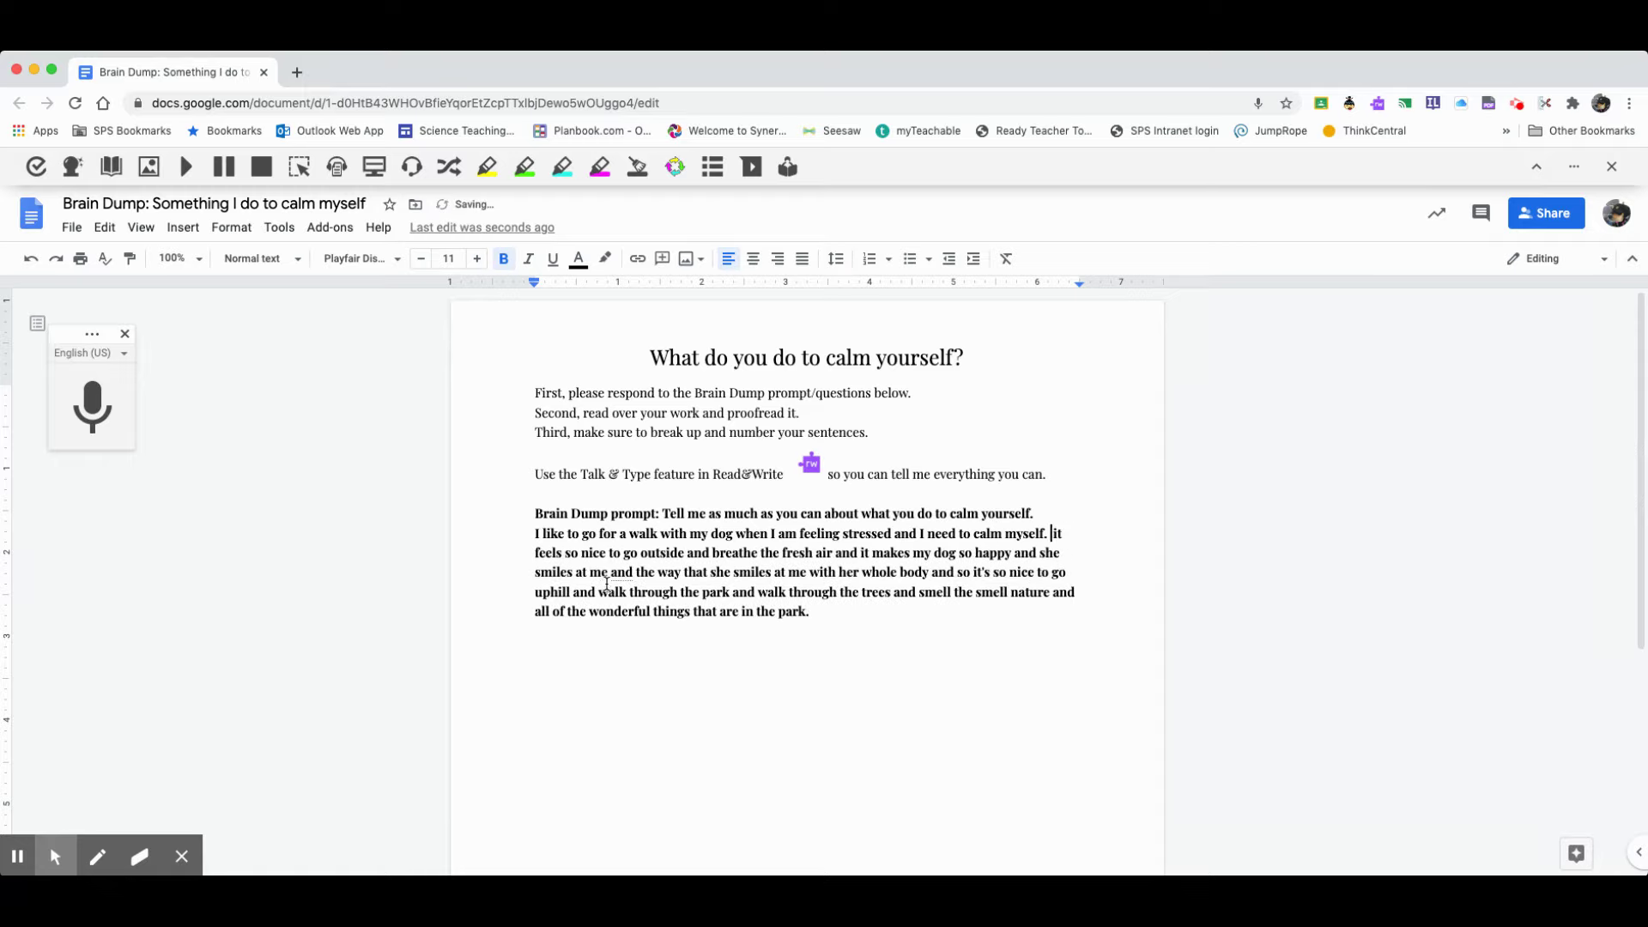
{"action": "key", "text": "Return"}
{"action": "left_click", "coordinate": [540, 553]}
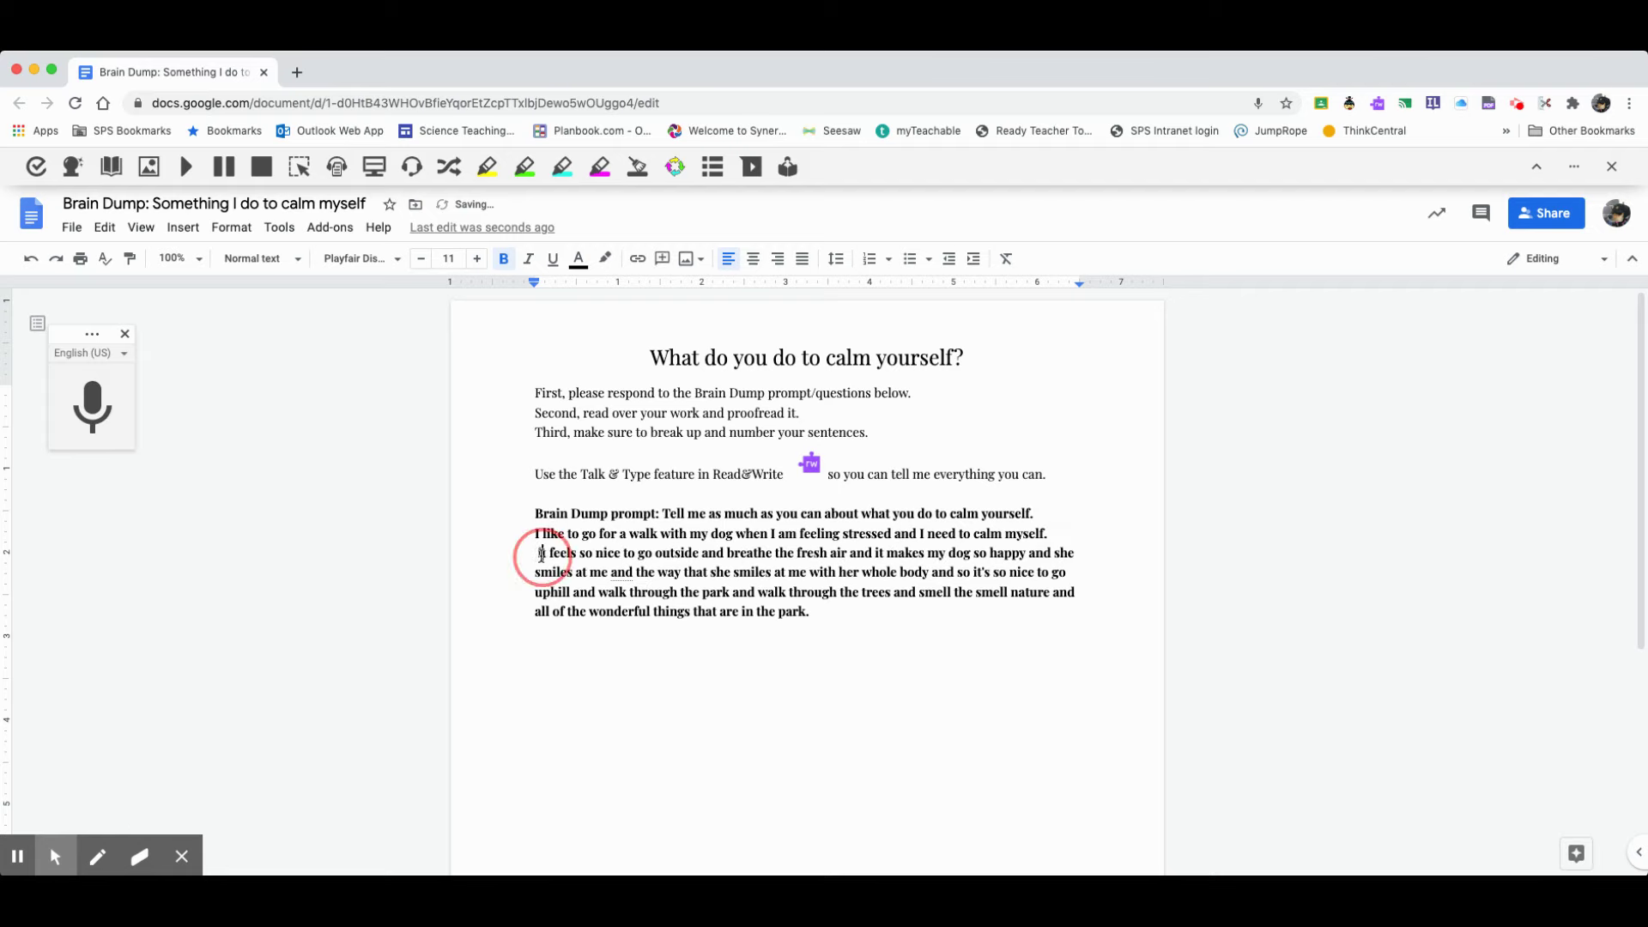
{"action": "key", "text": "Delete"}
{"action": "key", "text": "BackSpace"}
{"action": "type", "text": "I"}
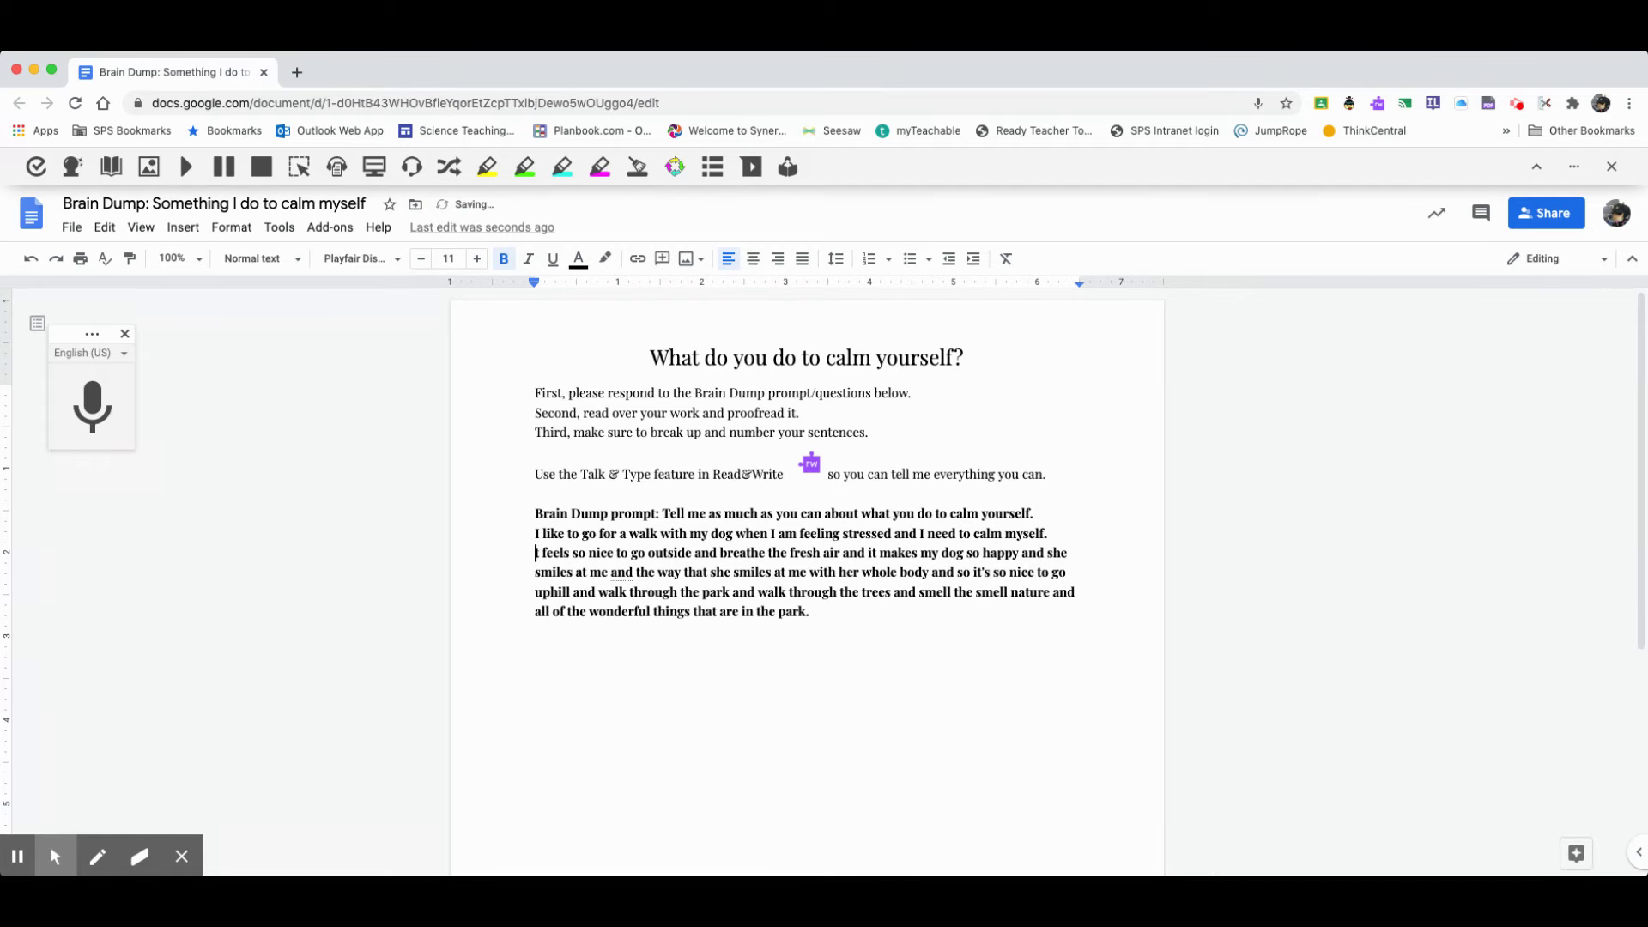
{"action": "type", "text": "t"}
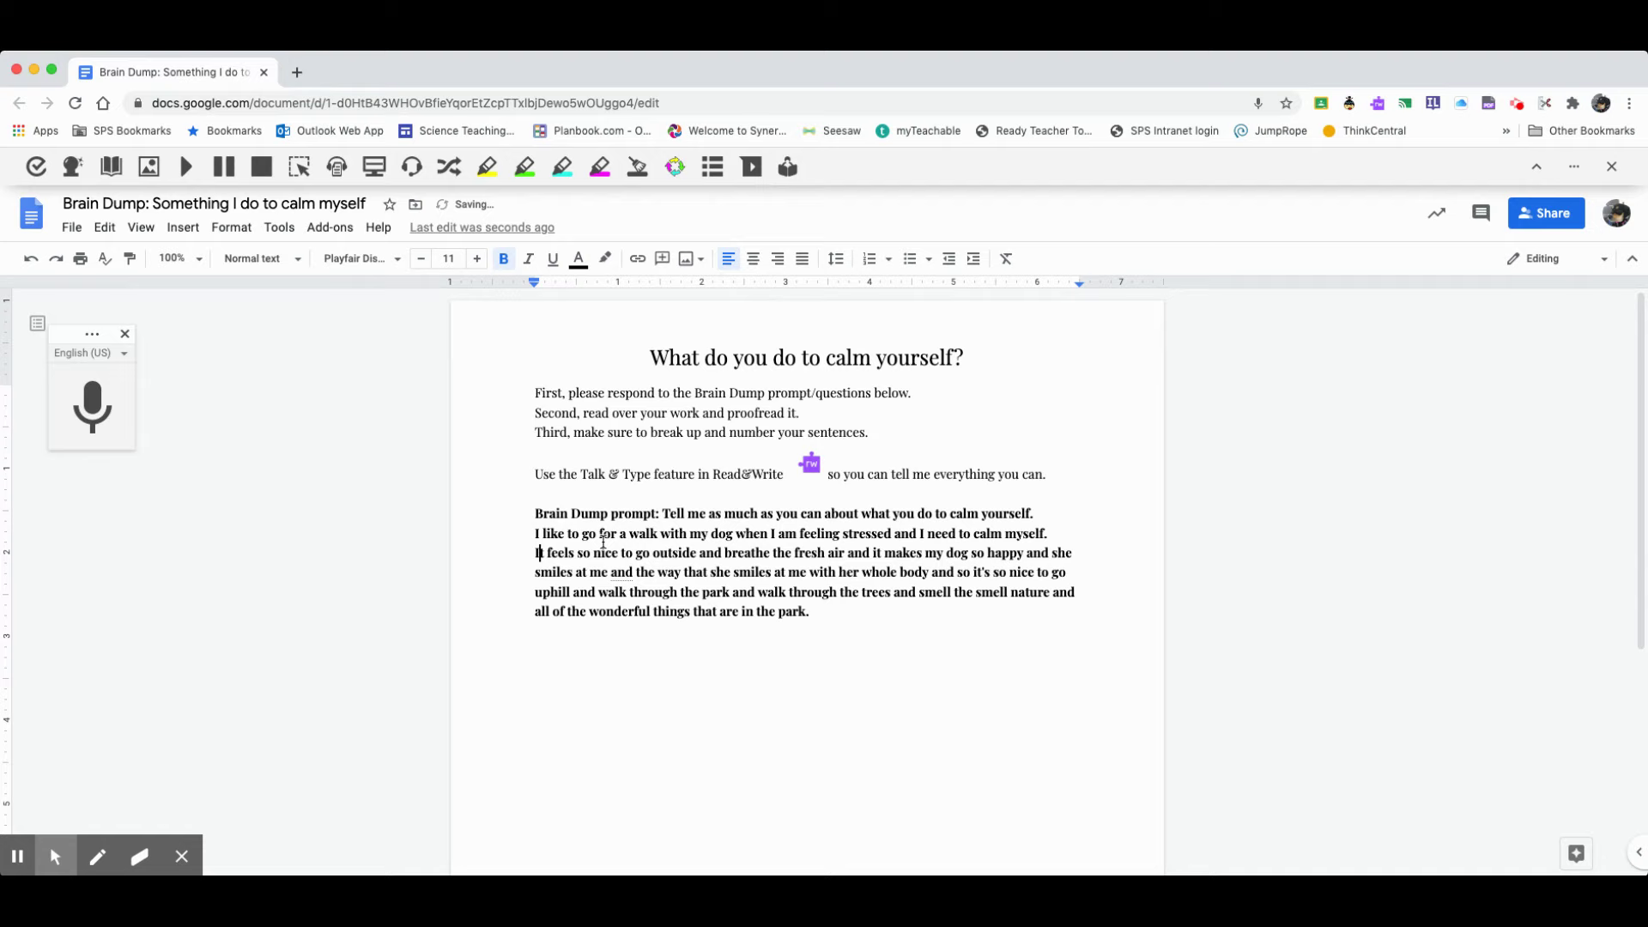
End the sentence after 'fresh air' and begin a new line 'It makes my dog so happy'
{"action": "left_click", "coordinate": [843, 553]}
{"action": "type", "text": "."}
{"action": "key", "text": "Return"}
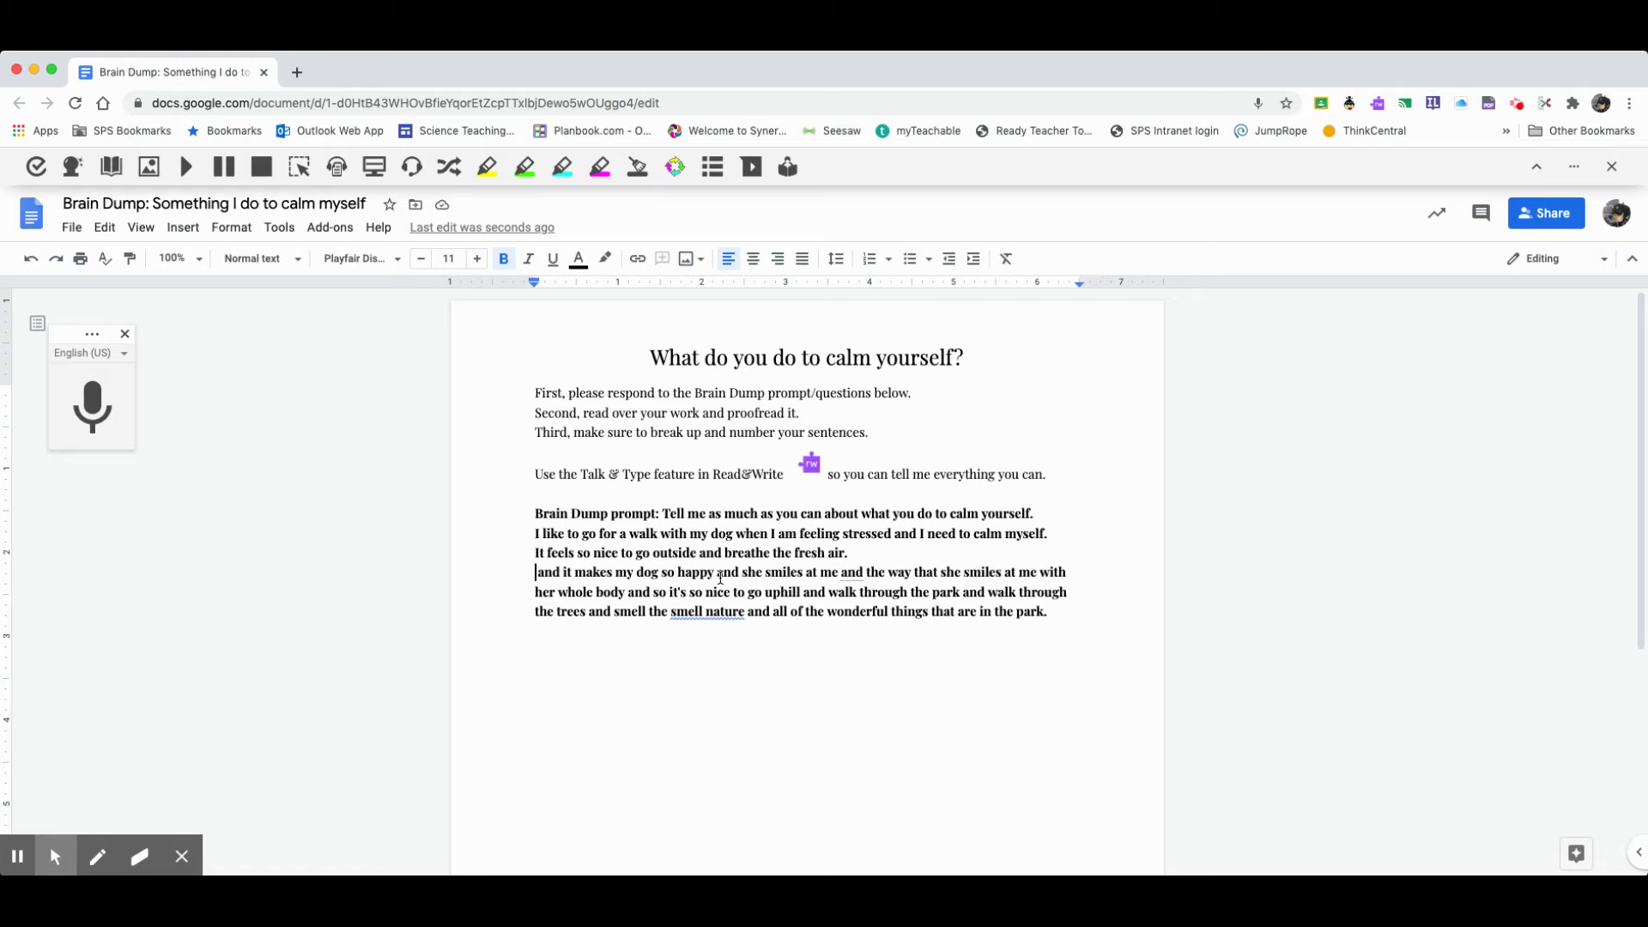
{"action": "left_click", "coordinate": [563, 572]}
{"action": "key", "text": "BackSpace"}
{"action": "key", "text": "BackSpace"}
{"action": "key", "text": "BackSpace"}
{"action": "key", "text": "BackSpace"}
{"action": "key", "text": "BackSpace"}
{"action": "key", "text": "BackSpace"}
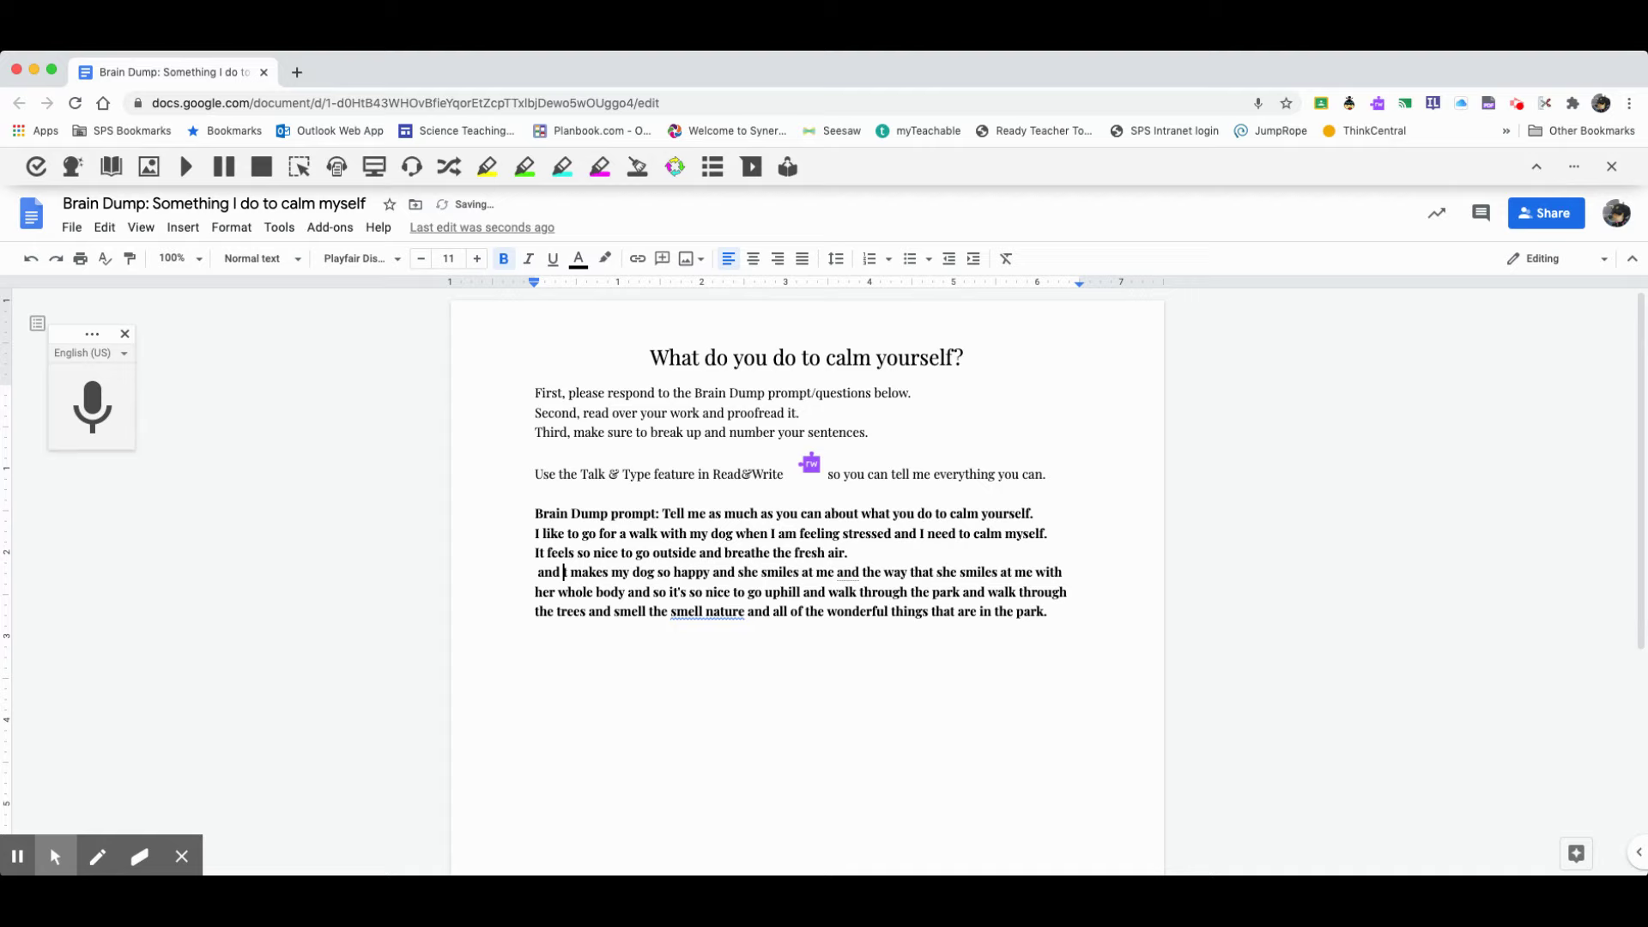
{"action": "type", "text": "It"}
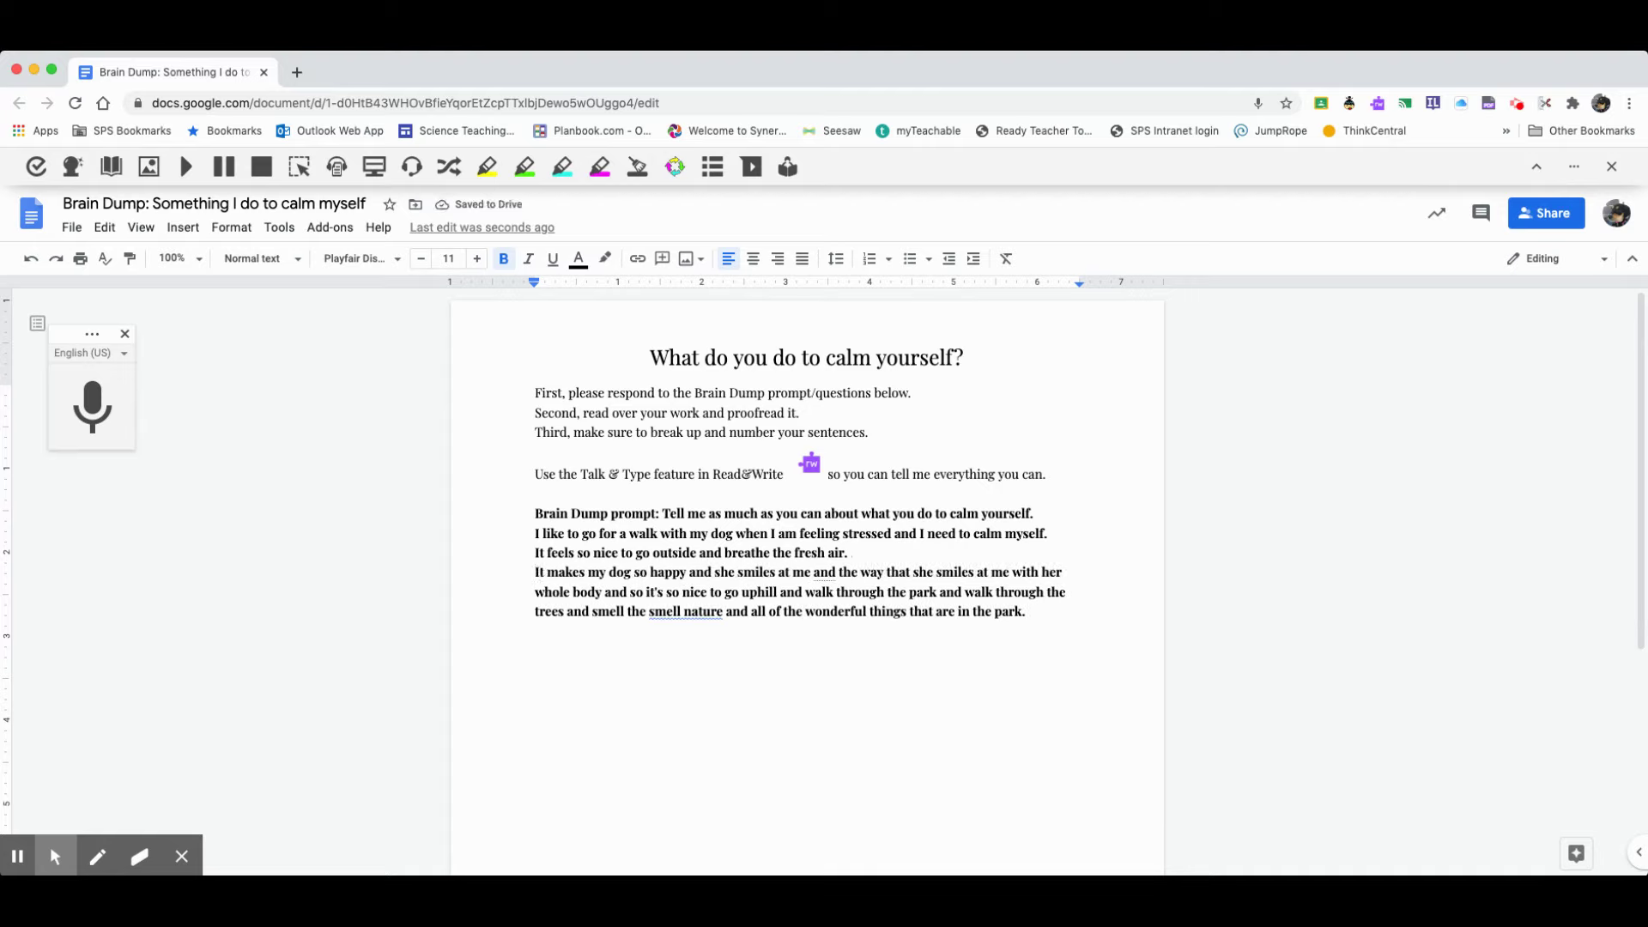
Add periods after 'happy' and 'smiles at me', then drop the filler 'and the way that' on a new line
{"action": "left_click", "coordinate": [686, 580]}
{"action": "type", "text": "."}
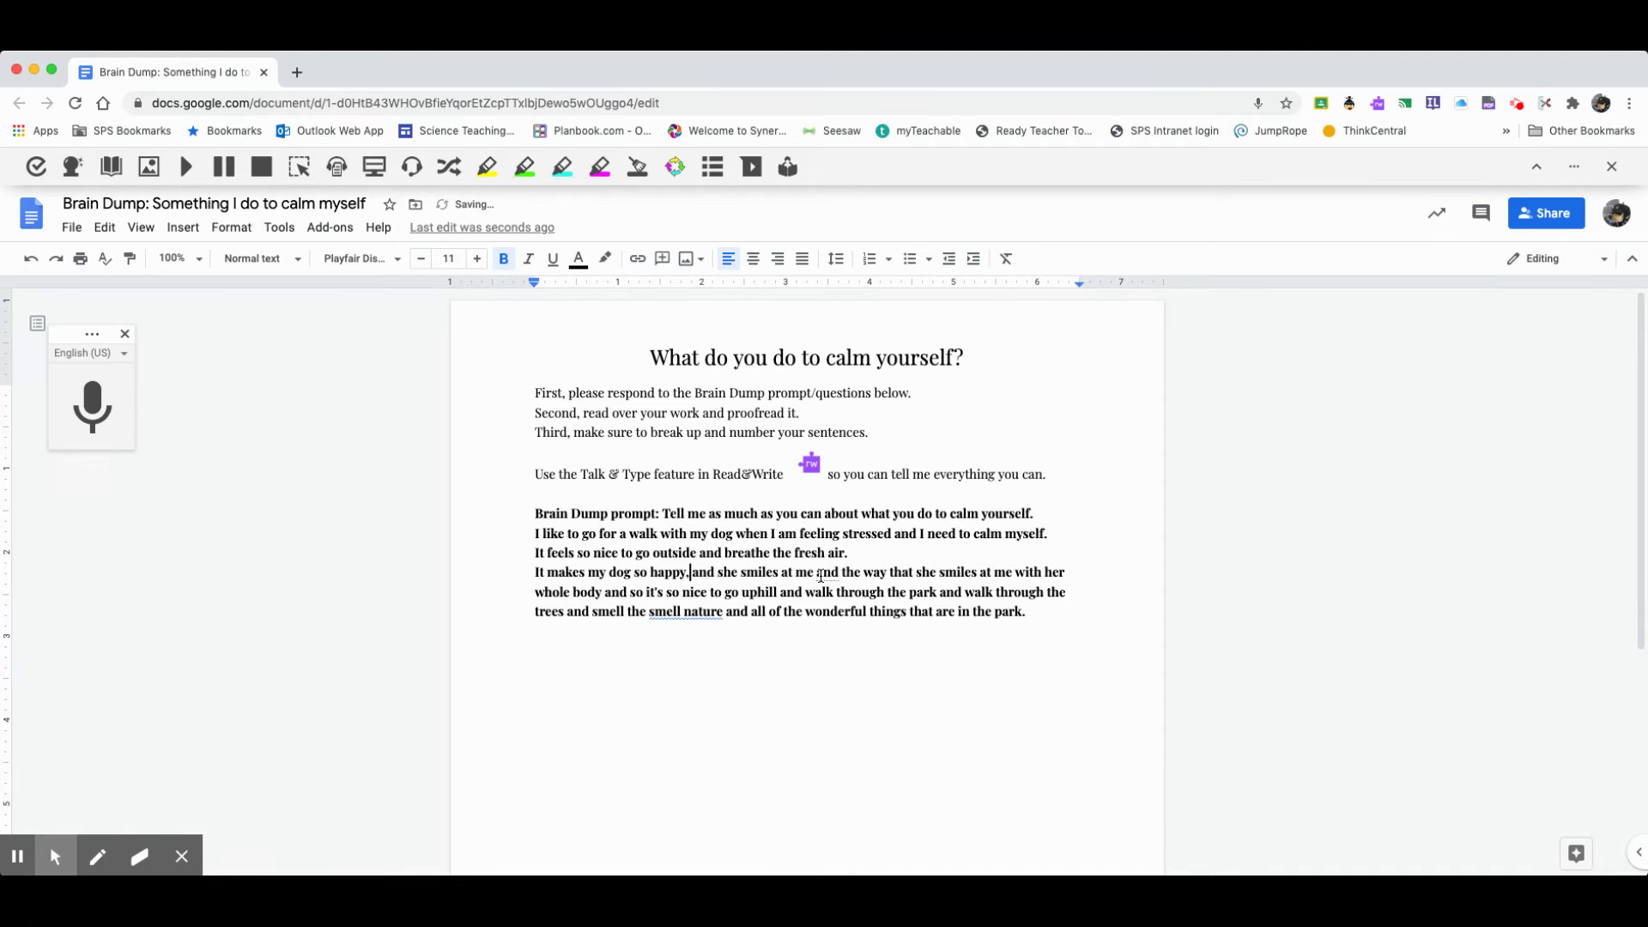
{"action": "left_click", "coordinate": [813, 572]}
{"action": "type", "text": "."}
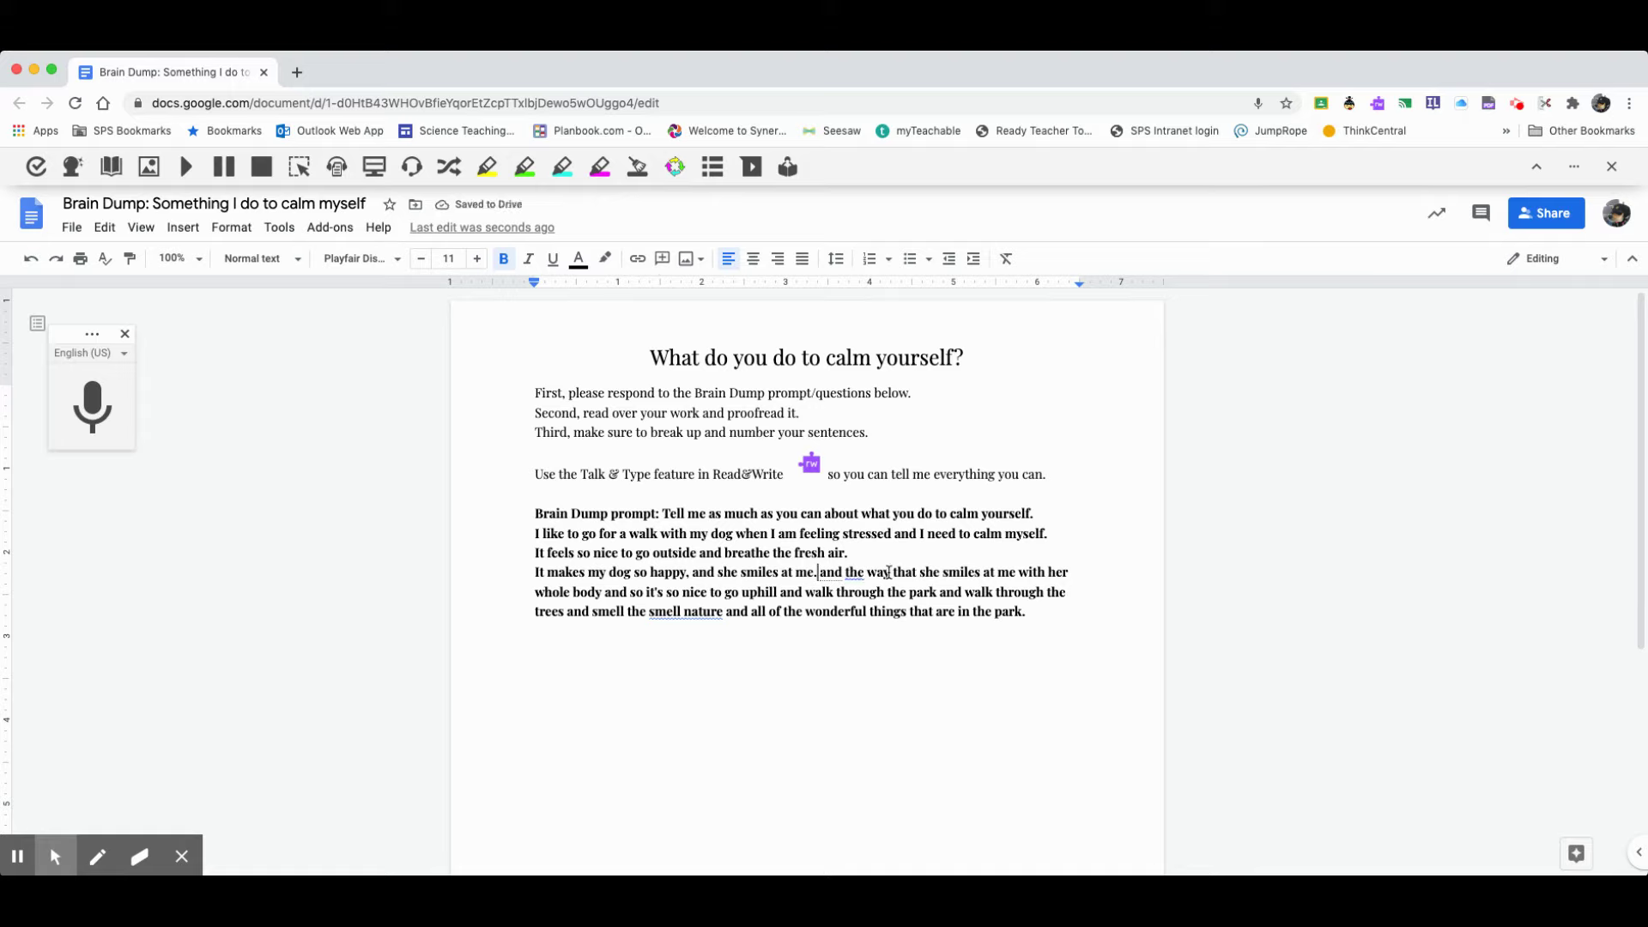
{"action": "key", "text": "Return"}
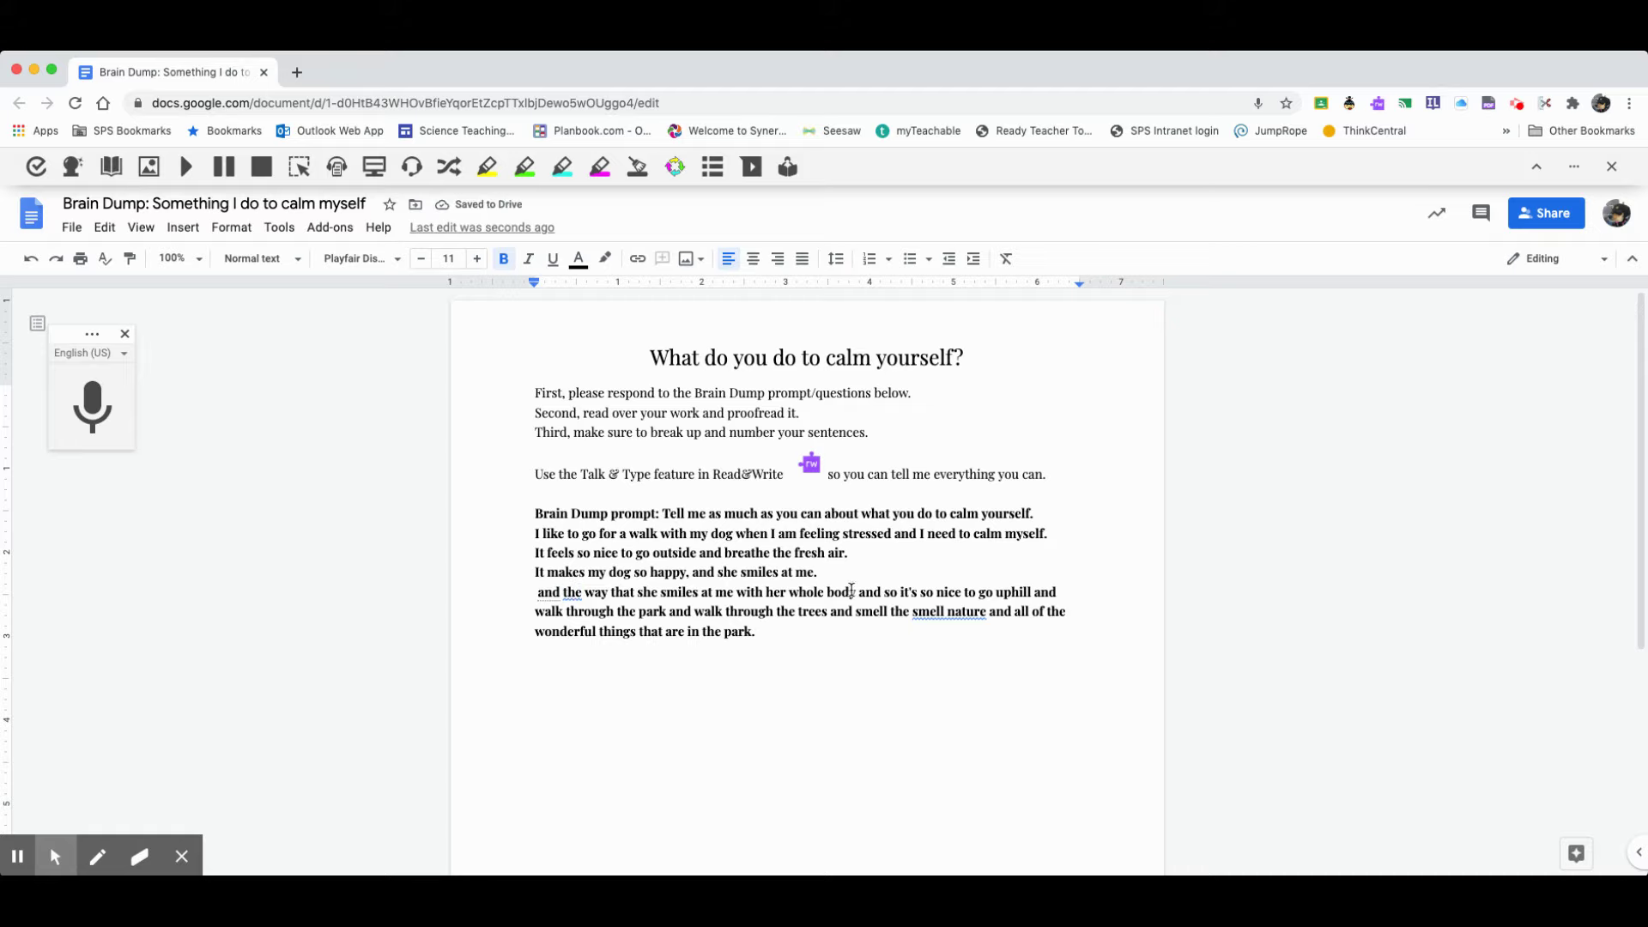
{"action": "left_click", "coordinate": [640, 594]}
{"action": "key", "text": "BackSpace"}
{"action": "key", "text": "BackSpace"}
{"action": "key", "text": "BackSpace"}
{"action": "key", "text": "BackSpace"}
{"action": "key", "text": "BackSpace"}
{"action": "key", "text": "BackSpace"}
{"action": "key", "text": "BackSpace"}
{"action": "key", "text": "BackSpace"}
{"action": "key", "text": "BackSpace"}
{"action": "key", "text": "BackSpace"}
{"action": "key", "text": "BackSpace"}
{"action": "key", "text": "BackSpace"}
{"action": "key", "text": "BackSpace"}
{"action": "key", "text": "BackSpace"}
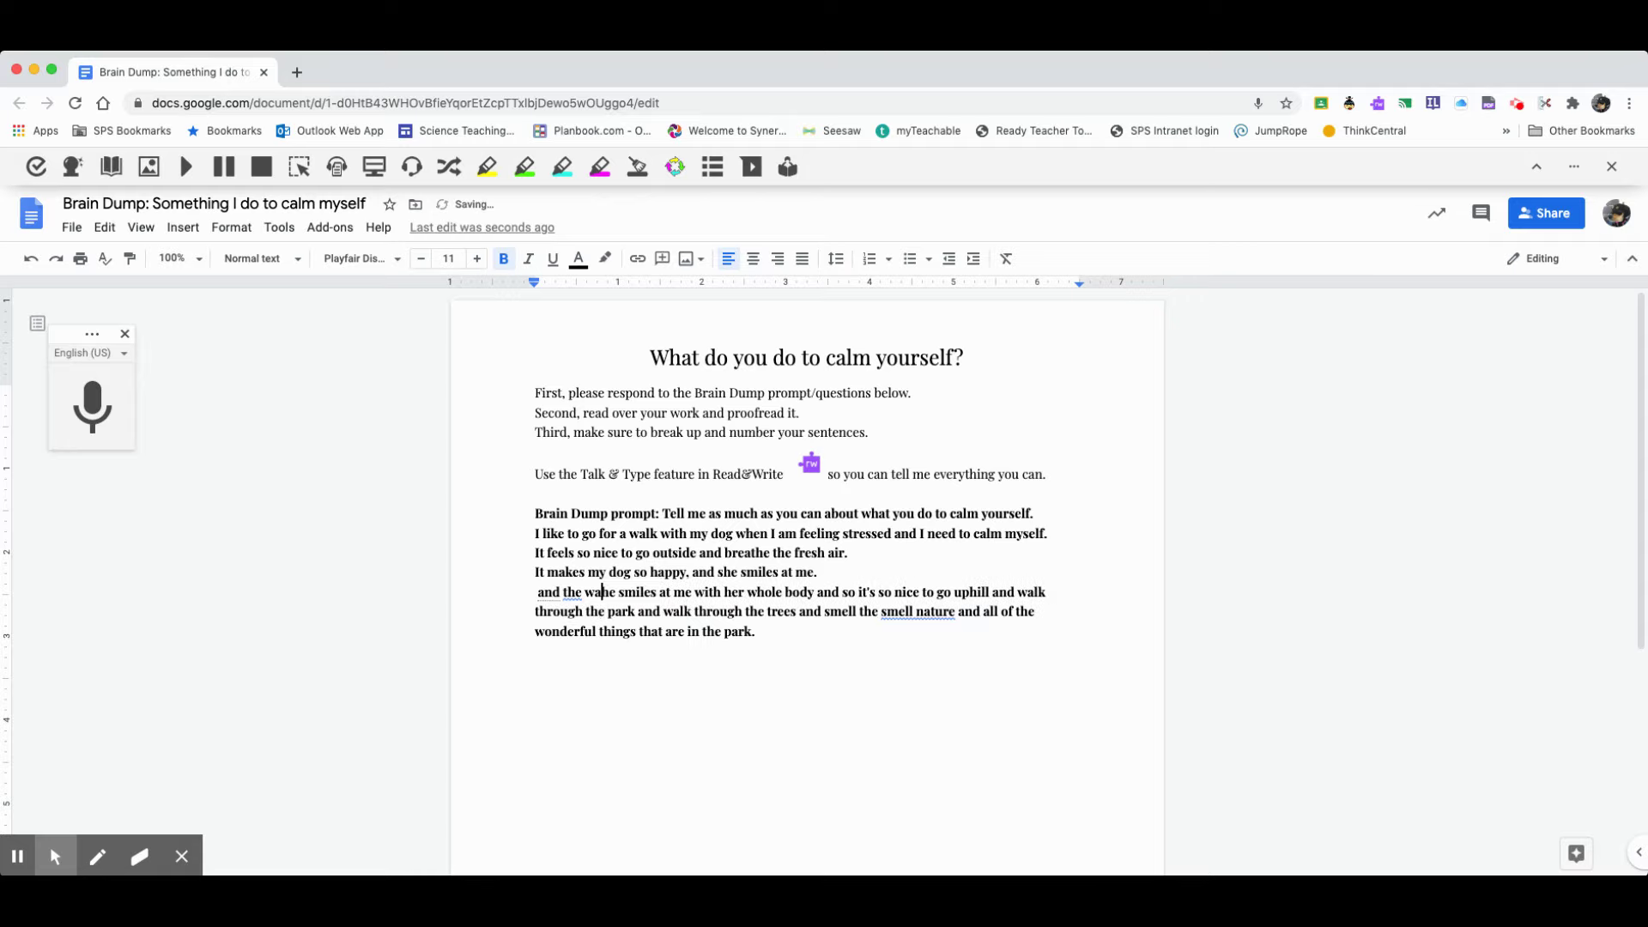
{"action": "key", "text": "BackSpace"}
{"action": "key", "text": "BackSpace"}
{"action": "key", "text": "BackSpace"}
{"action": "key", "text": "BackSpace"}
{"action": "key", "text": "BackSpace"}
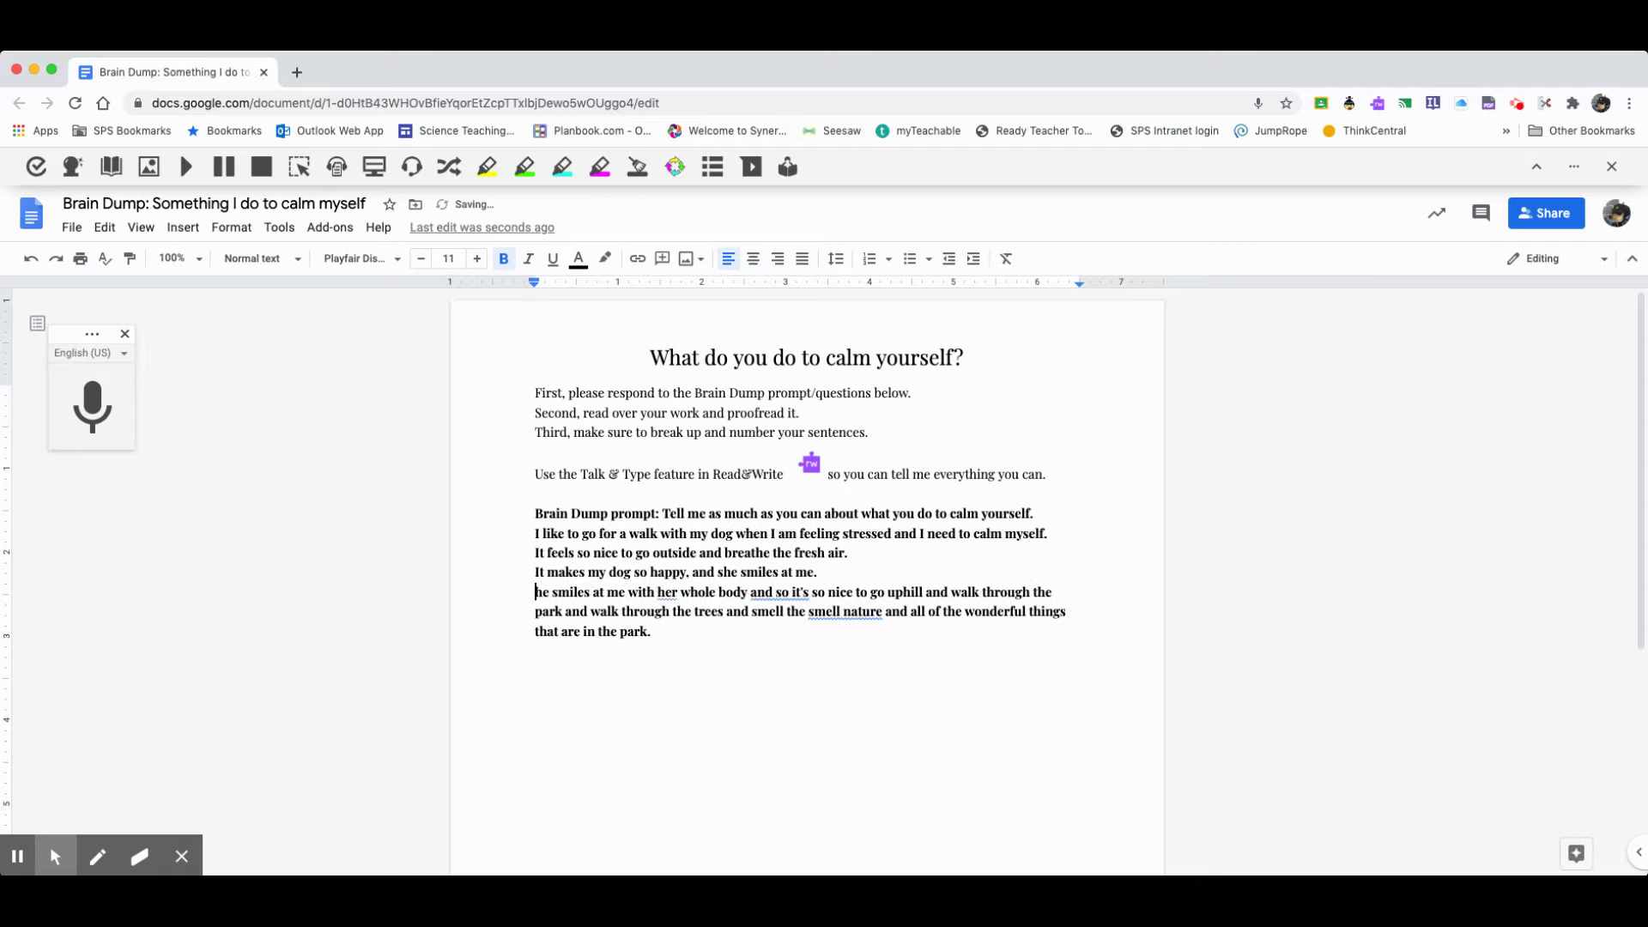
Capitalise 'She', end that sentence after 'body', and start 'It's so nice' on a new line
{"action": "type", "text": "S"}
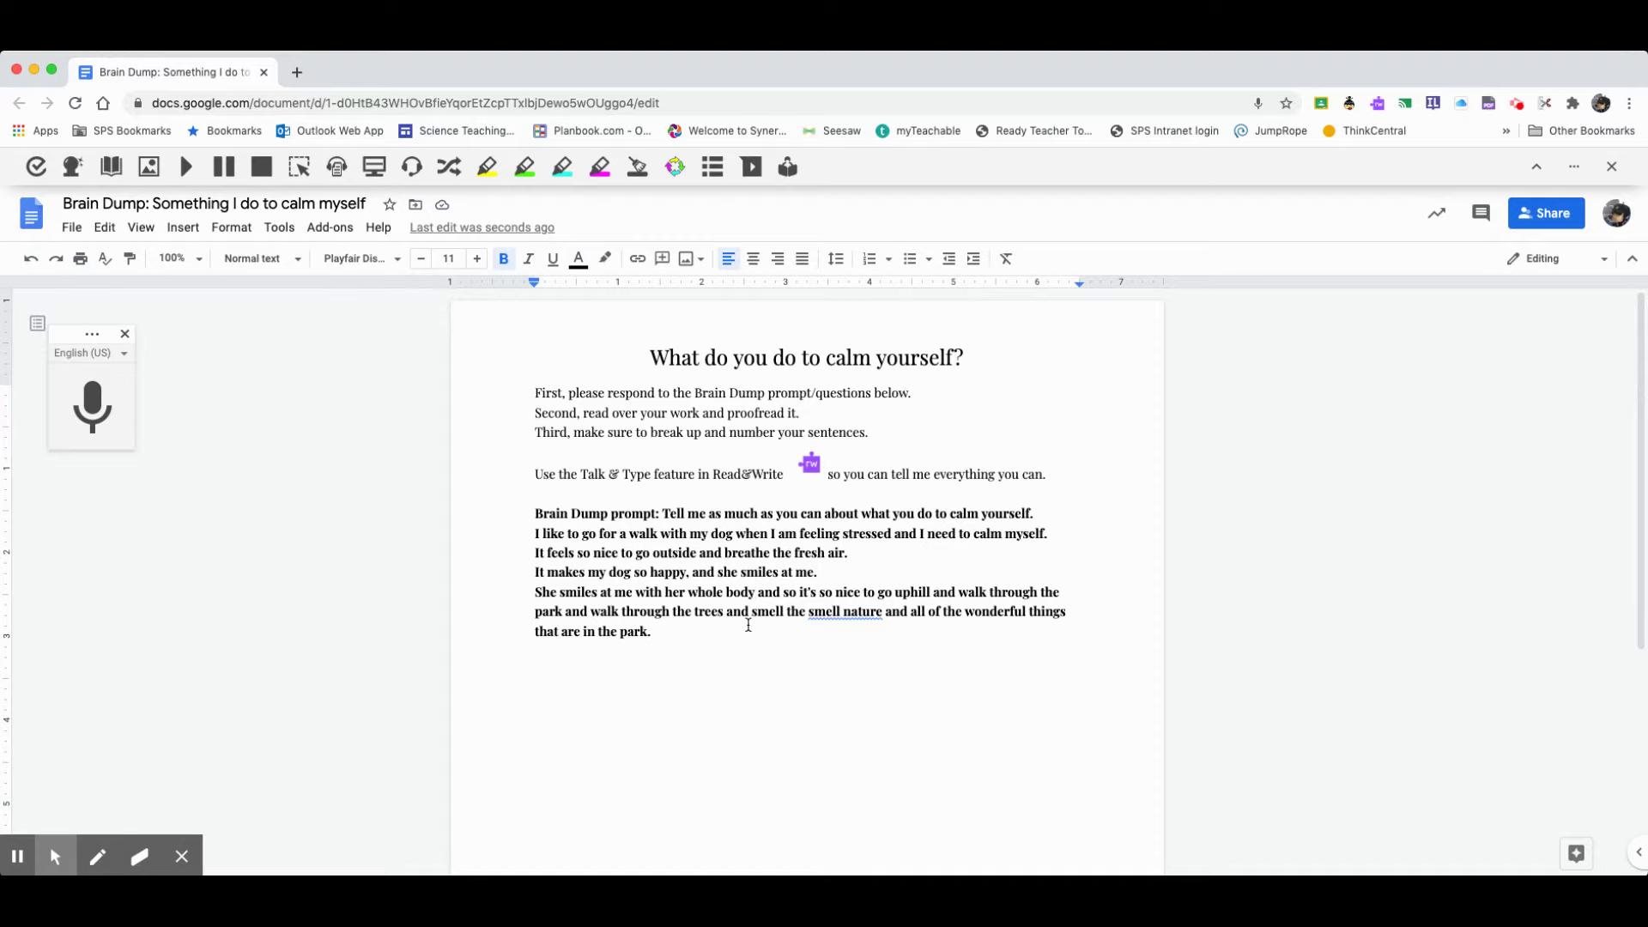
{"action": "type", "text": "."}
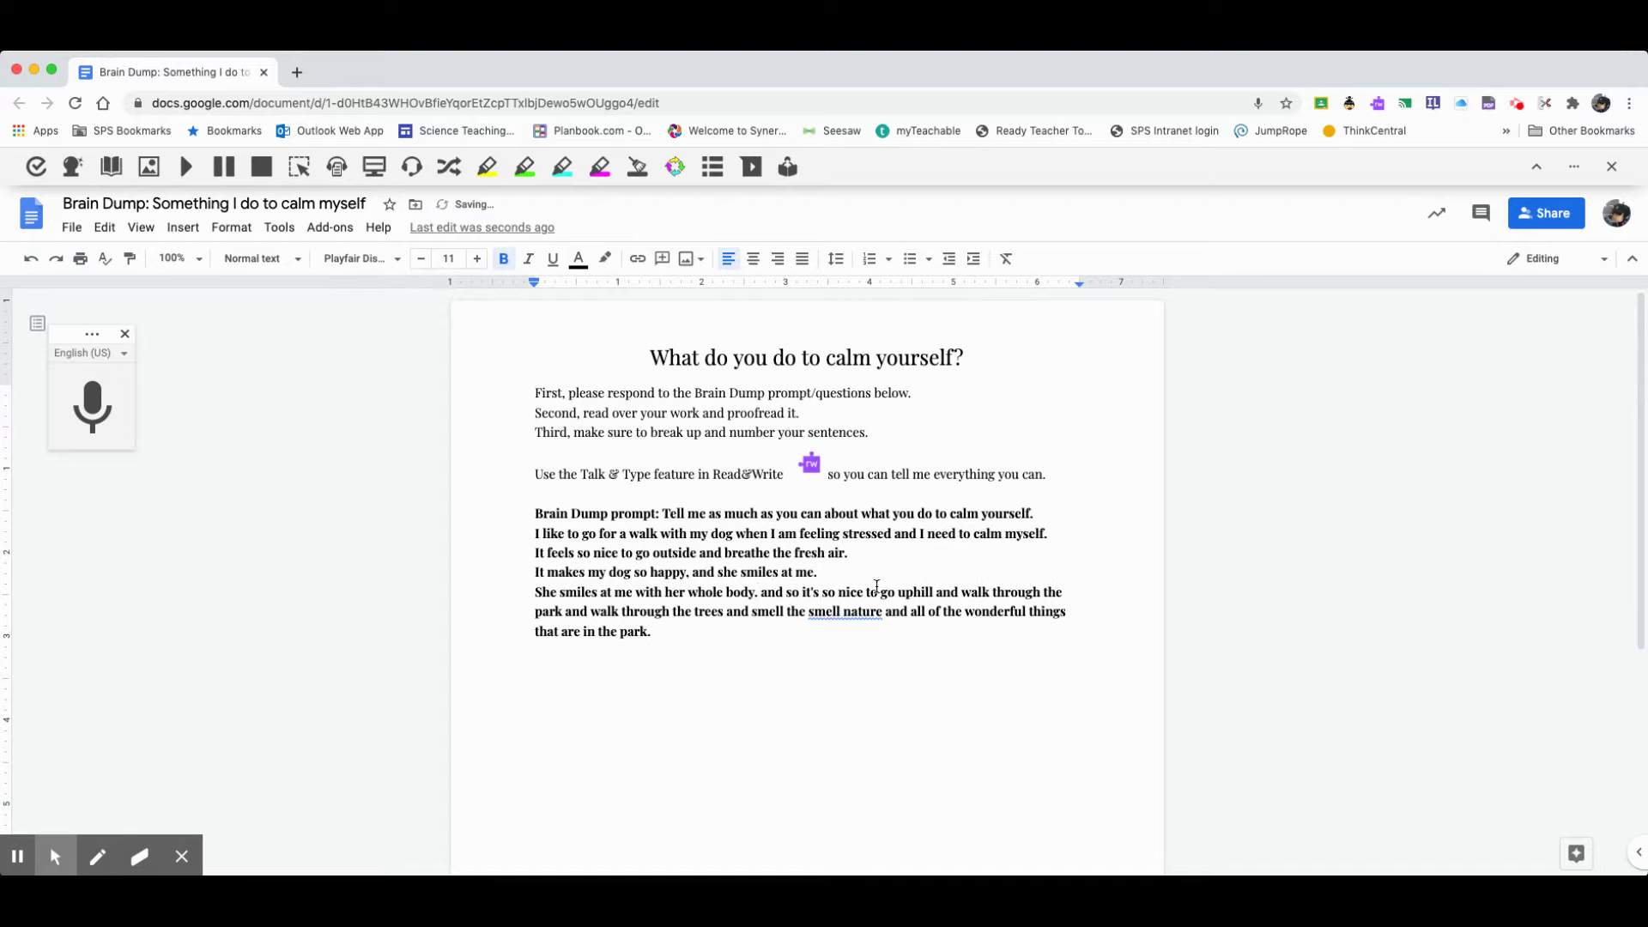
{"action": "left_click", "coordinate": [805, 594]}
{"action": "key", "text": "BackSpace"}
{"action": "key", "text": "BackSpace"}
{"action": "key", "text": "BackSpace"}
{"action": "key", "text": "BackSpace"}
{"action": "key", "text": "BackSpace"}
{"action": "key", "text": "BackSpace"}
{"action": "key", "text": "BackSpace"}
{"action": "key", "text": "BackSpace"}
{"action": "key", "text": "BackSpace"}
{"action": "key", "text": "Return"}
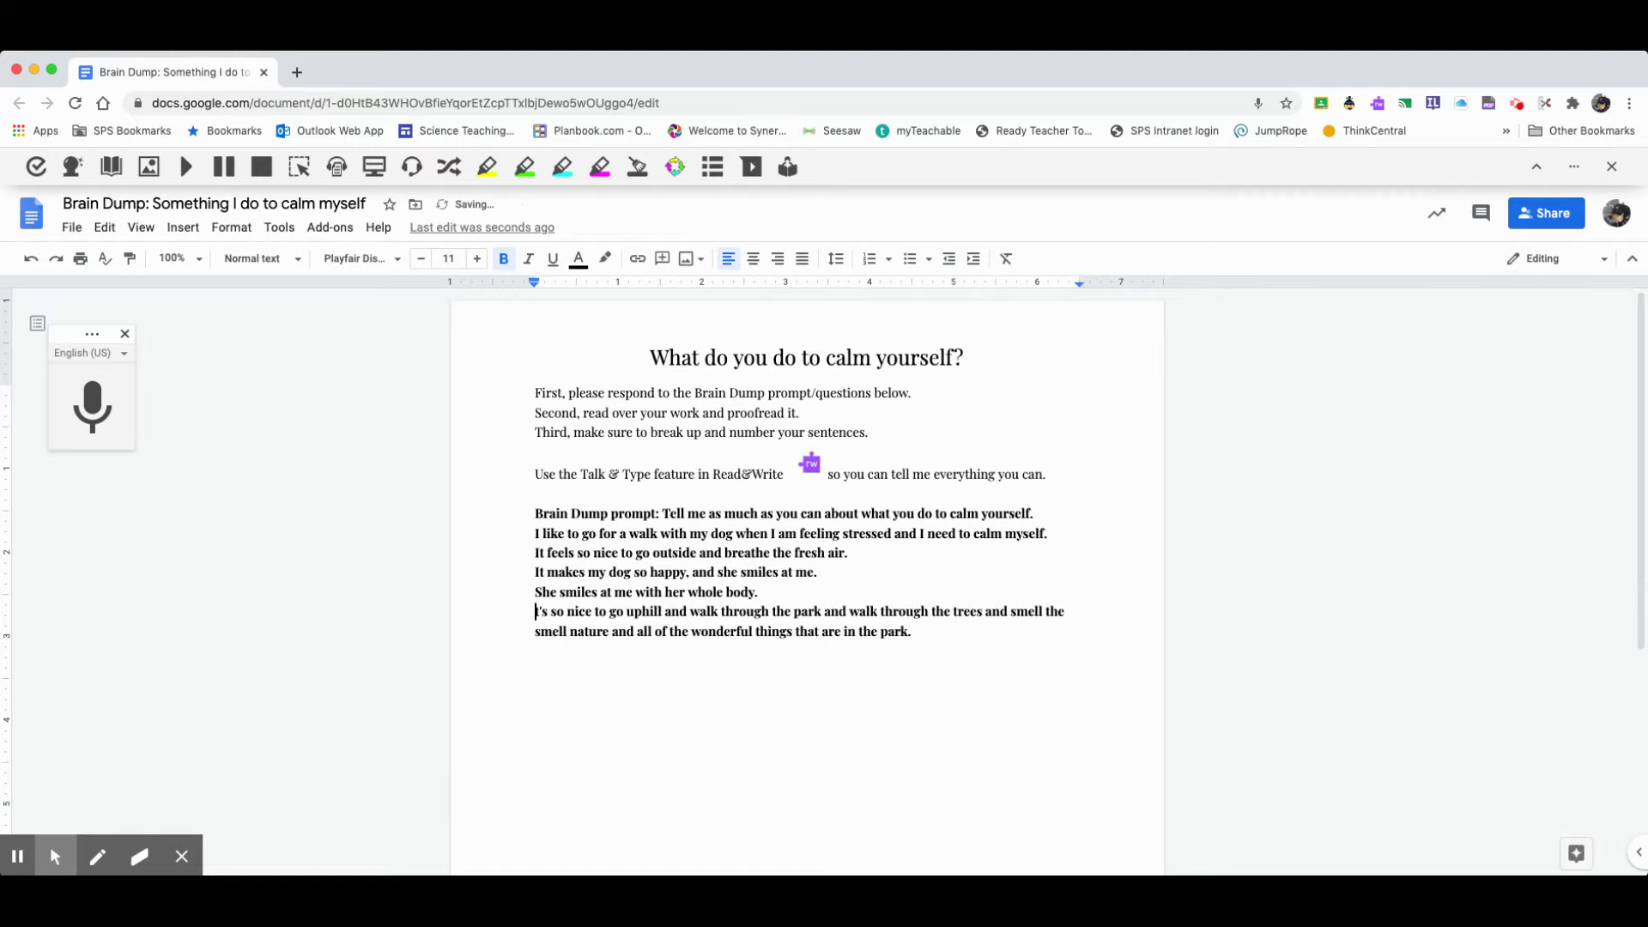
{"action": "type", "text": "It"}
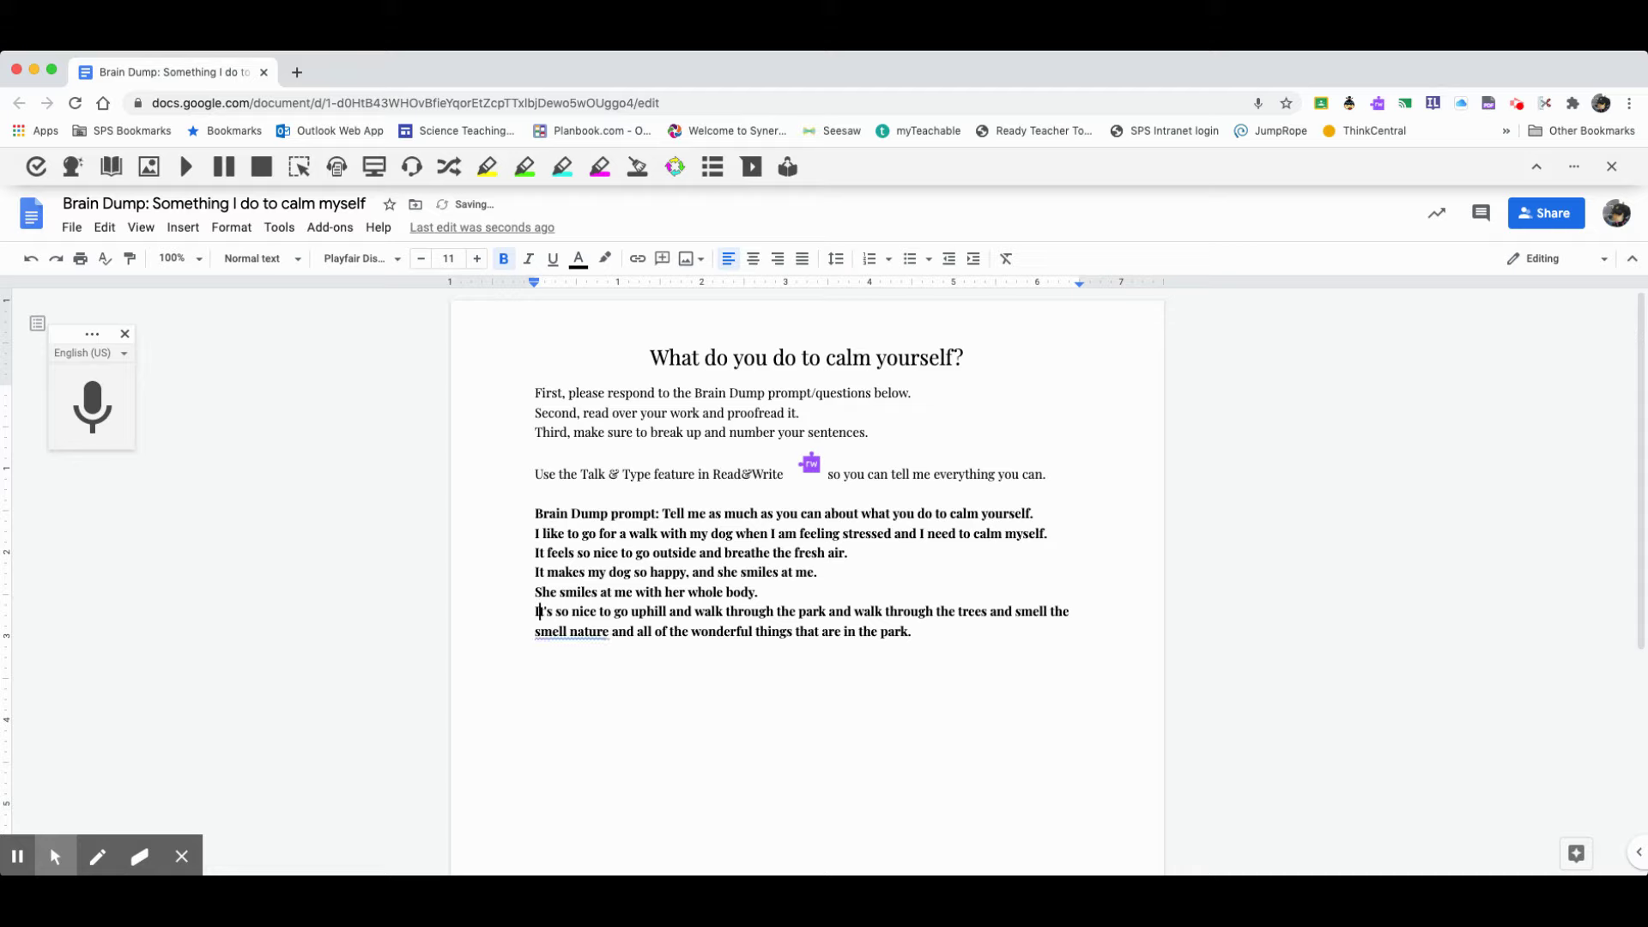
End the sentence after 'park' and begin a new line 'I really like to walk through the trees'
{"action": "left_click", "coordinate": [825, 613]}
{"action": "type", "text": "."}
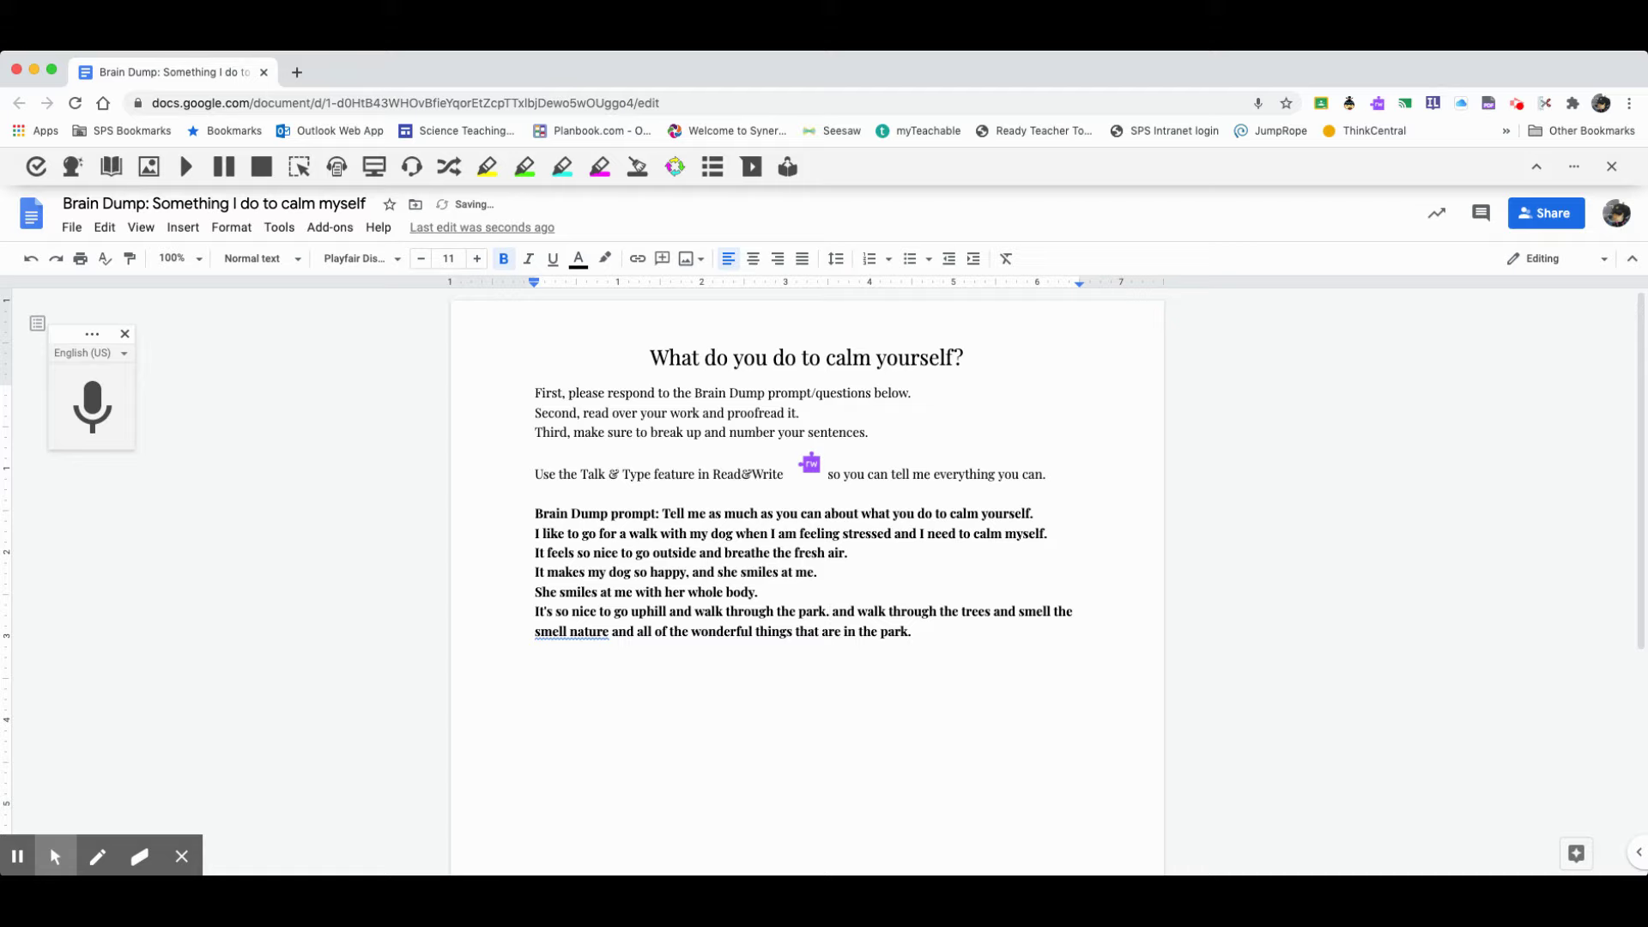
{"action": "key", "text": "Return"}
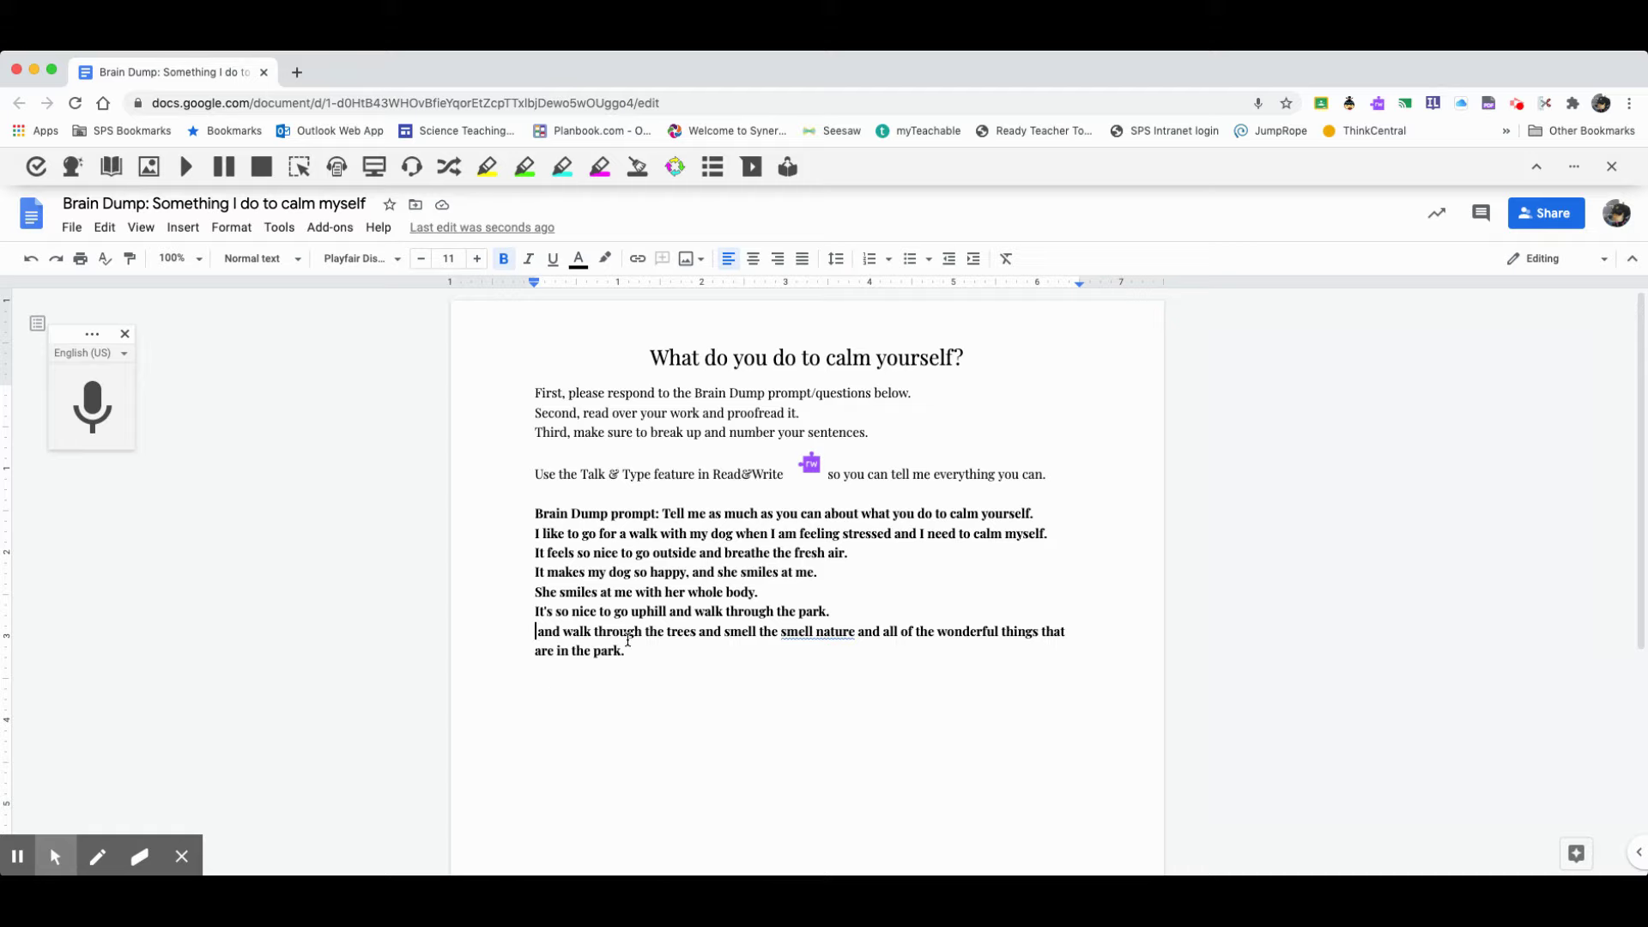
{"action": "left_click", "coordinate": [563, 632]}
{"action": "key", "text": "BackSpace"}
{"action": "key", "text": "BackSpace"}
{"action": "key", "text": "BackSpace"}
{"action": "key", "text": "BackSpace"}
{"action": "key", "text": "BackSpace"}
{"action": "type", "text": "really li"}
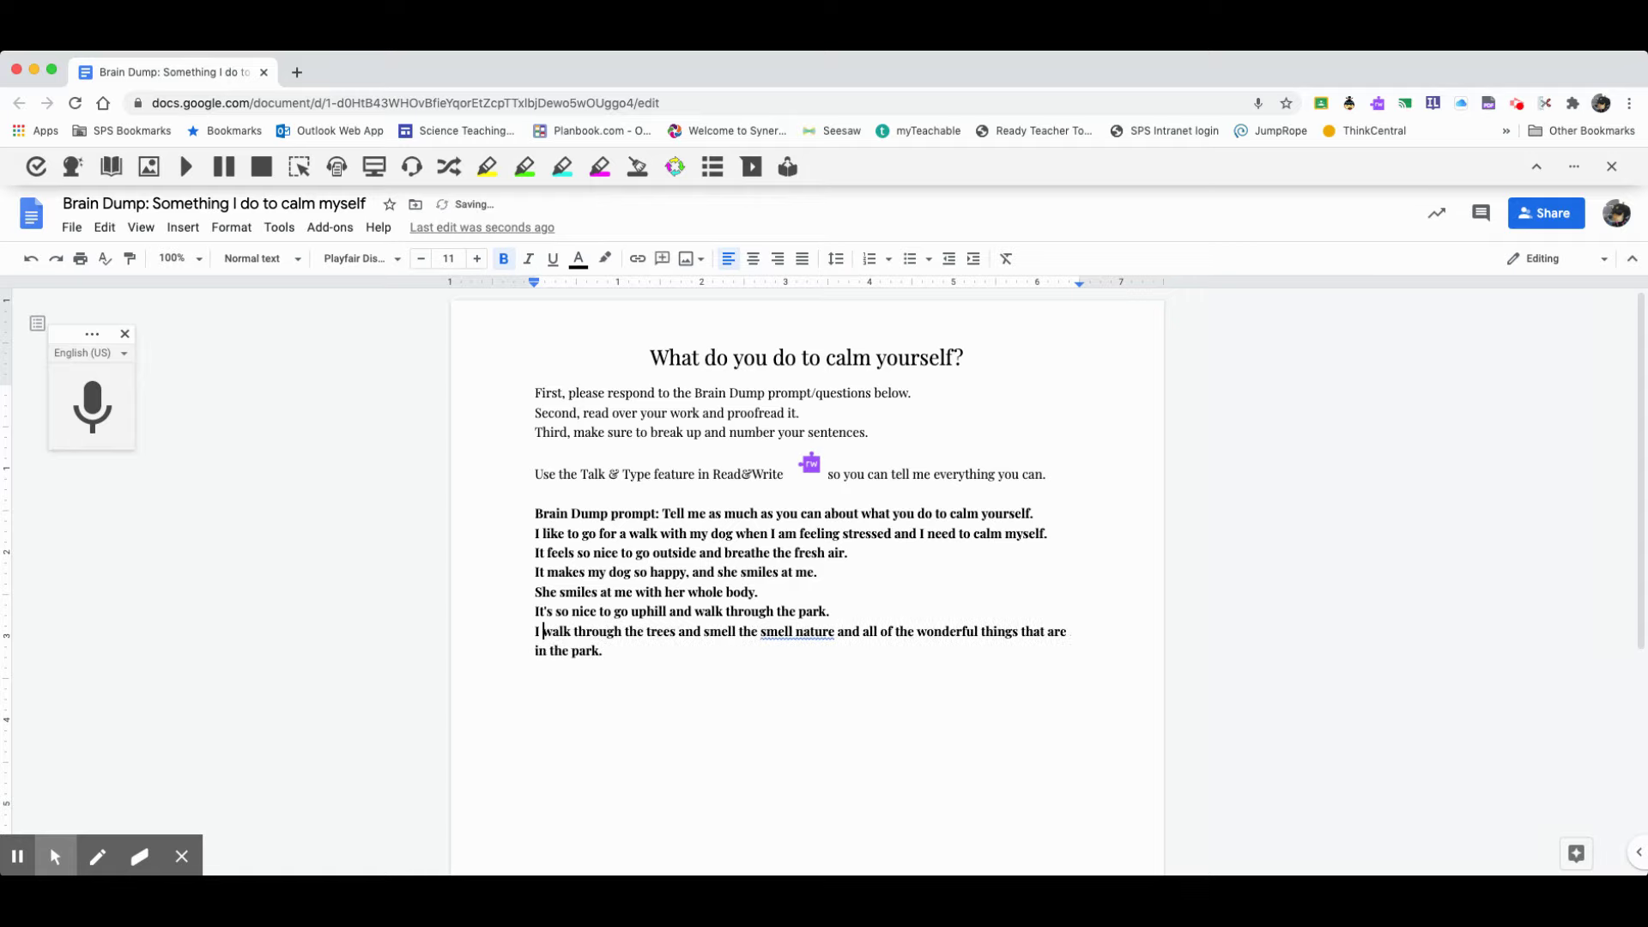
{"action": "type", "text": "ke to"}
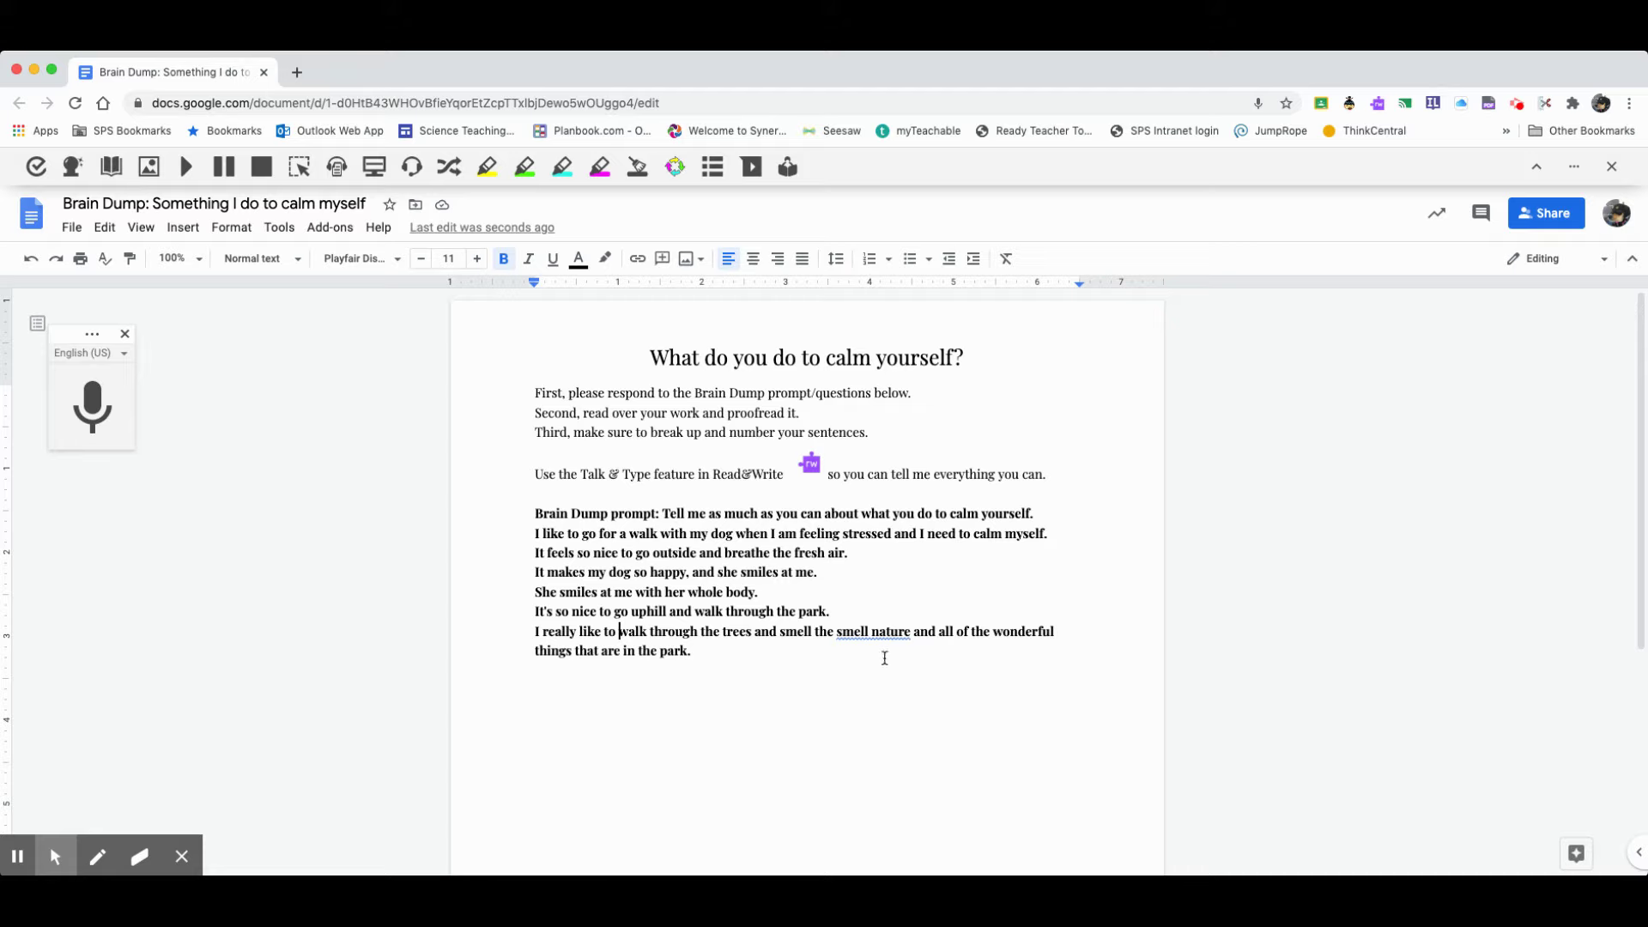
Remove 'smell the' before 'smell nature' in the last sentence to clear its grammar flag
{"action": "left_click", "coordinate": [872, 633]}
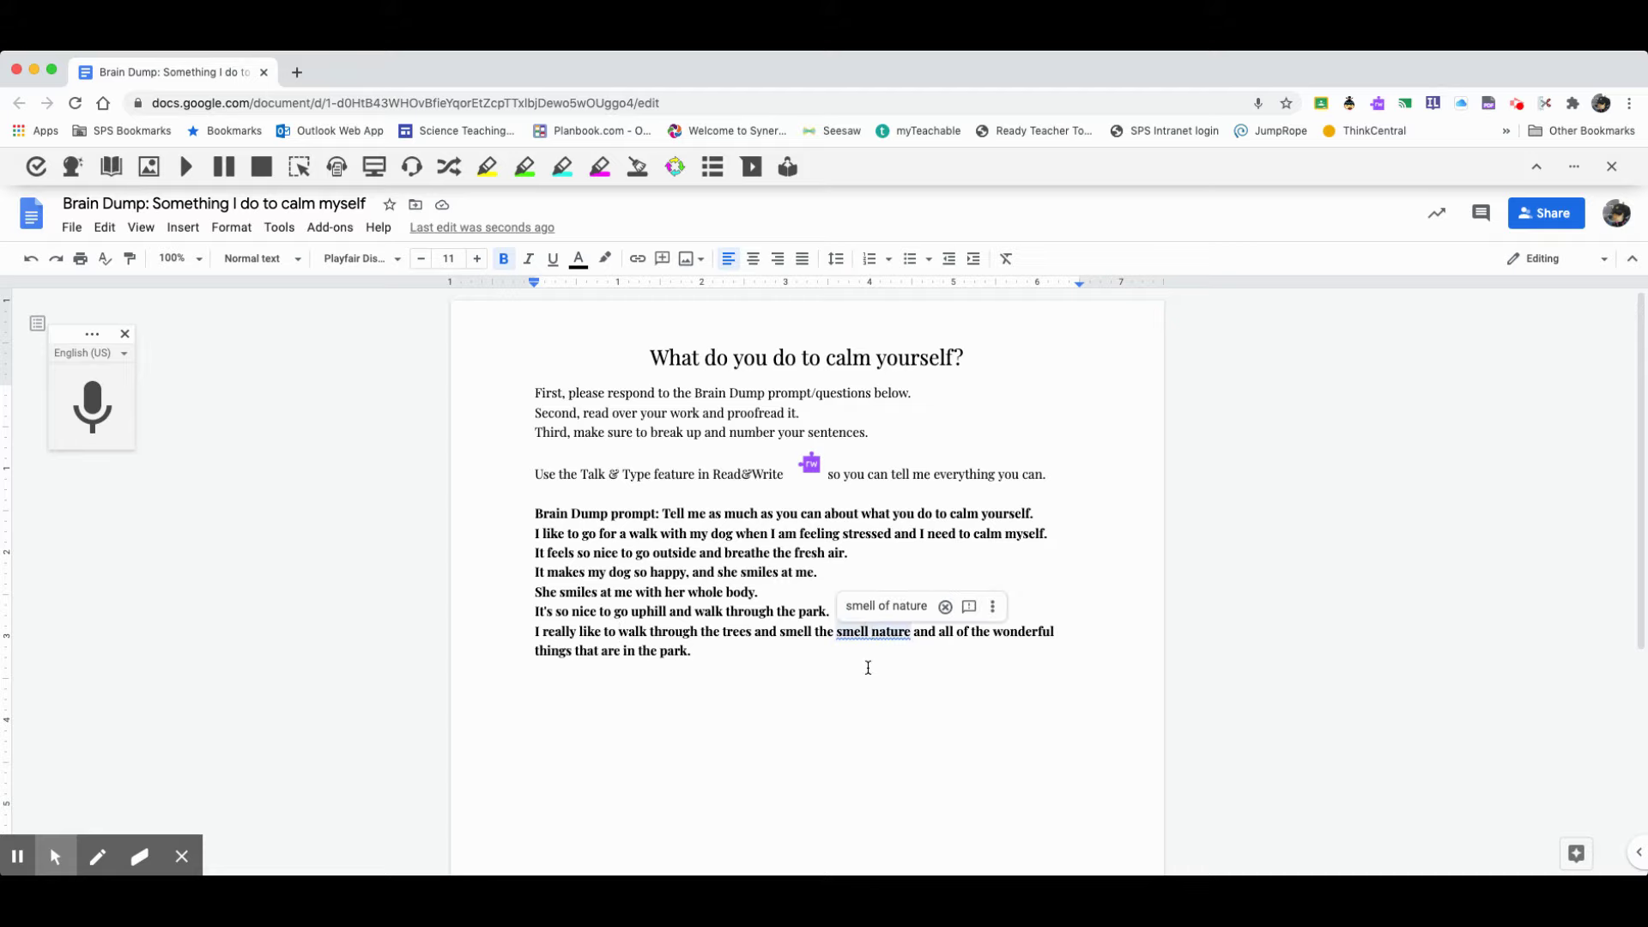
{"action": "key", "text": "BackSpace"}
{"action": "key", "text": "BackSpace"}
{"action": "key", "text": "BackSpace"}
{"action": "key", "text": "BackSpace"}
{"action": "key", "text": "BackSpace"}
{"action": "key", "text": "BackSpace"}
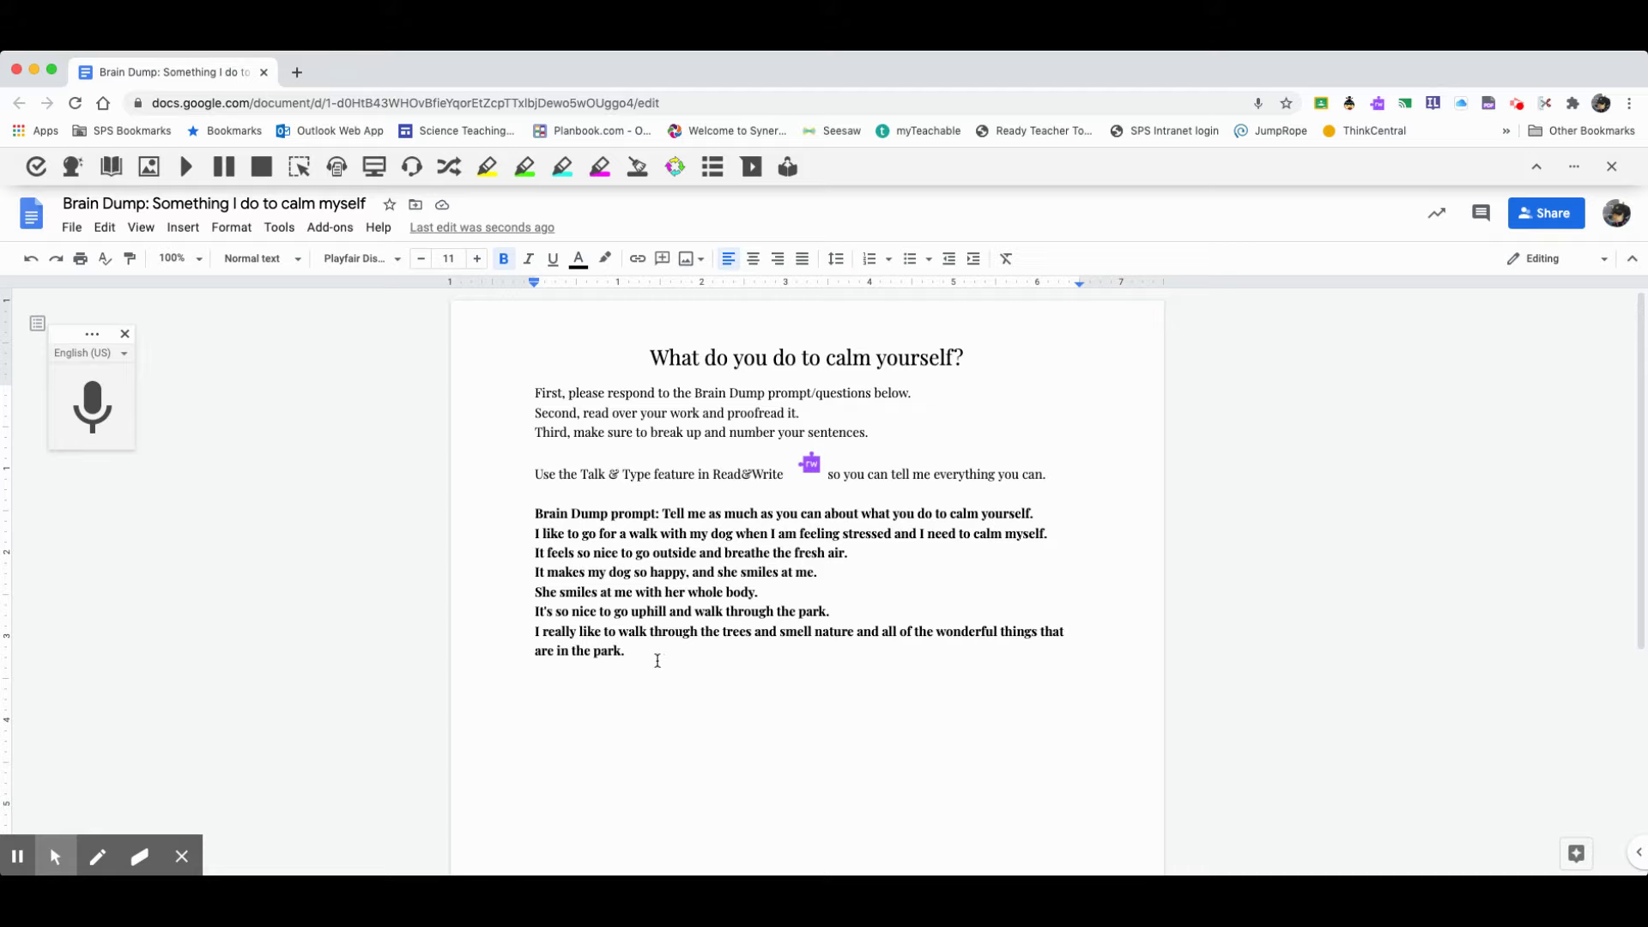
Format the six answer sentences under the Brain Dump prompt as a numbered list 1–6
{"action": "left_click_drag", "start_coordinate": [657, 654], "coordinate": [530, 537]}
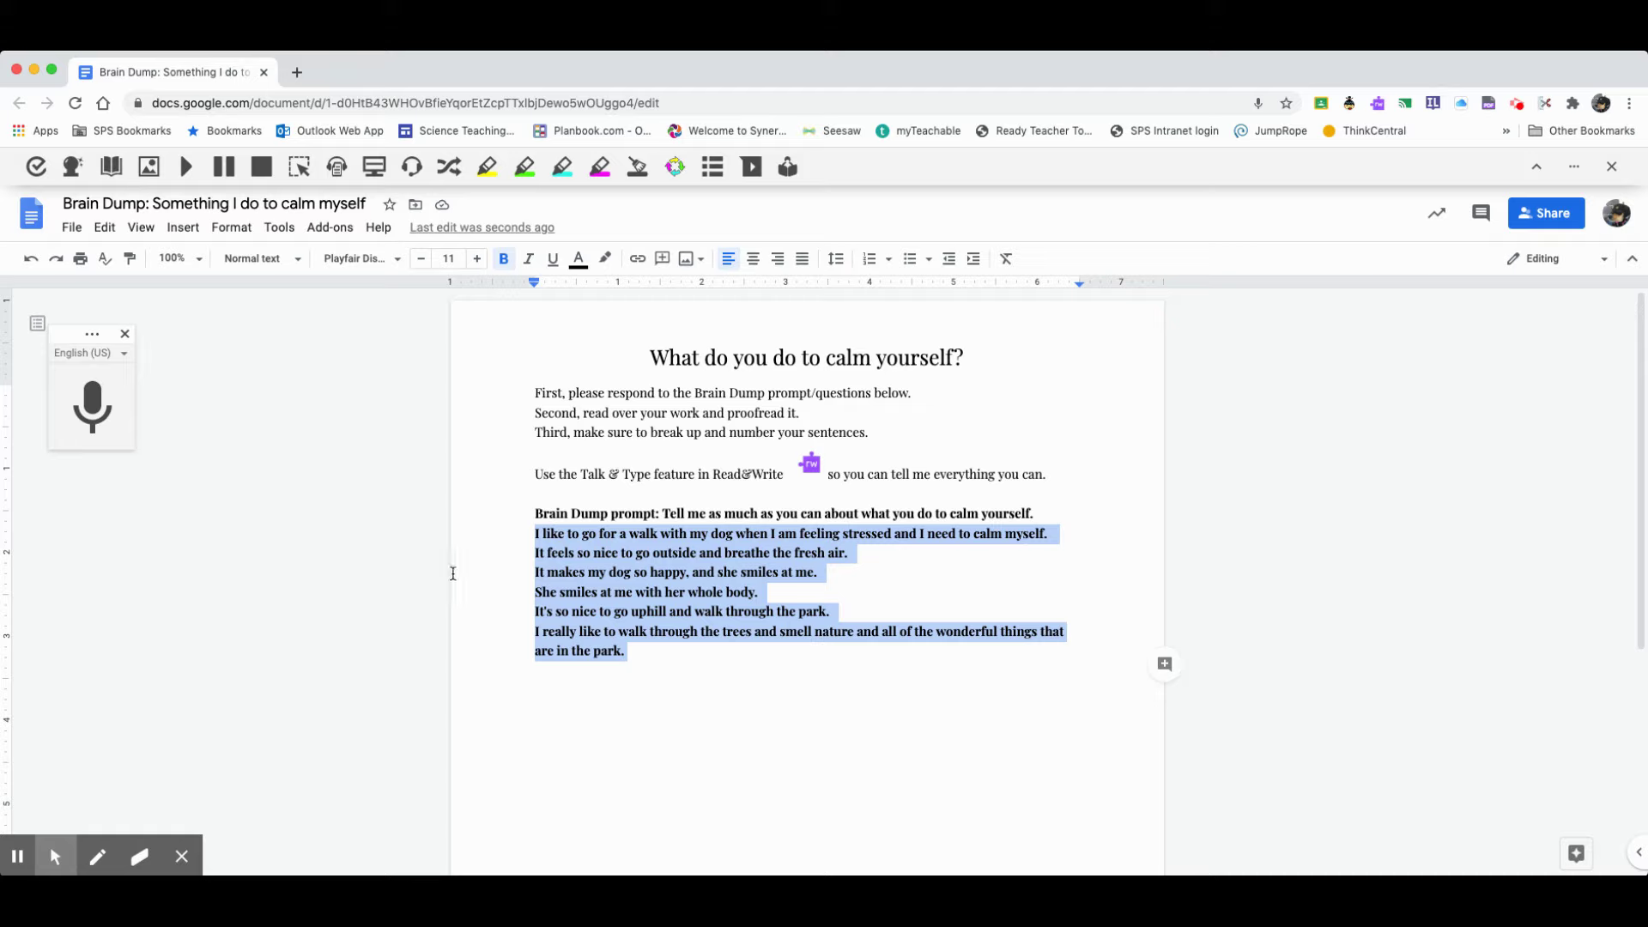
{"action": "left_click", "coordinate": [871, 259]}
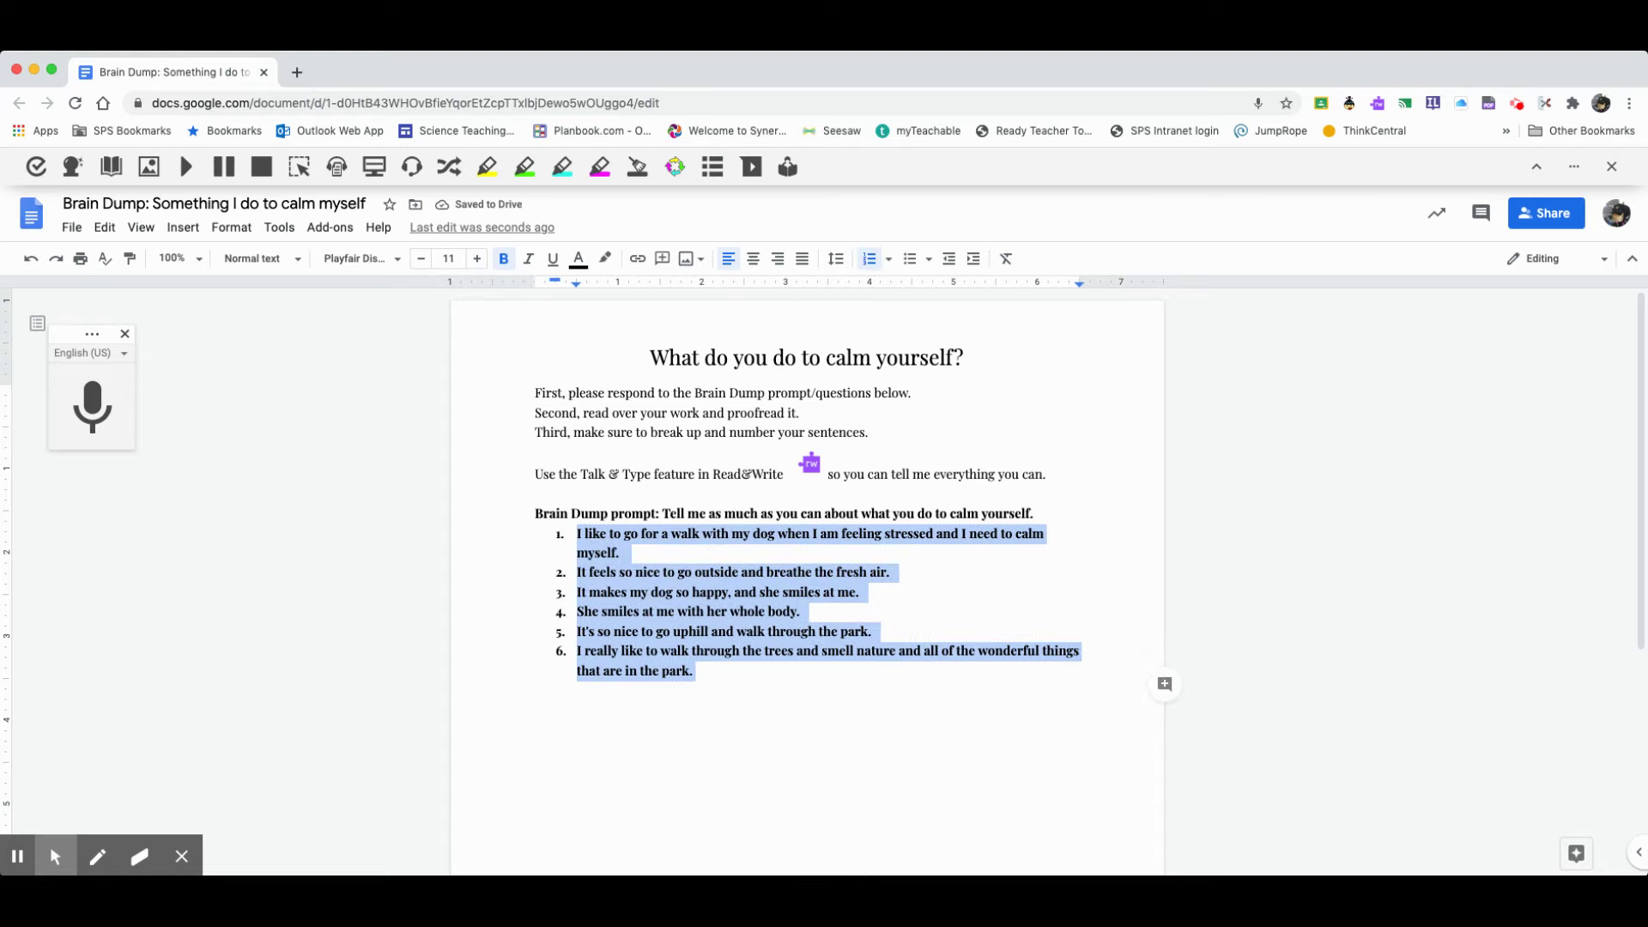
{"action": "left_click", "coordinate": [853, 712]}
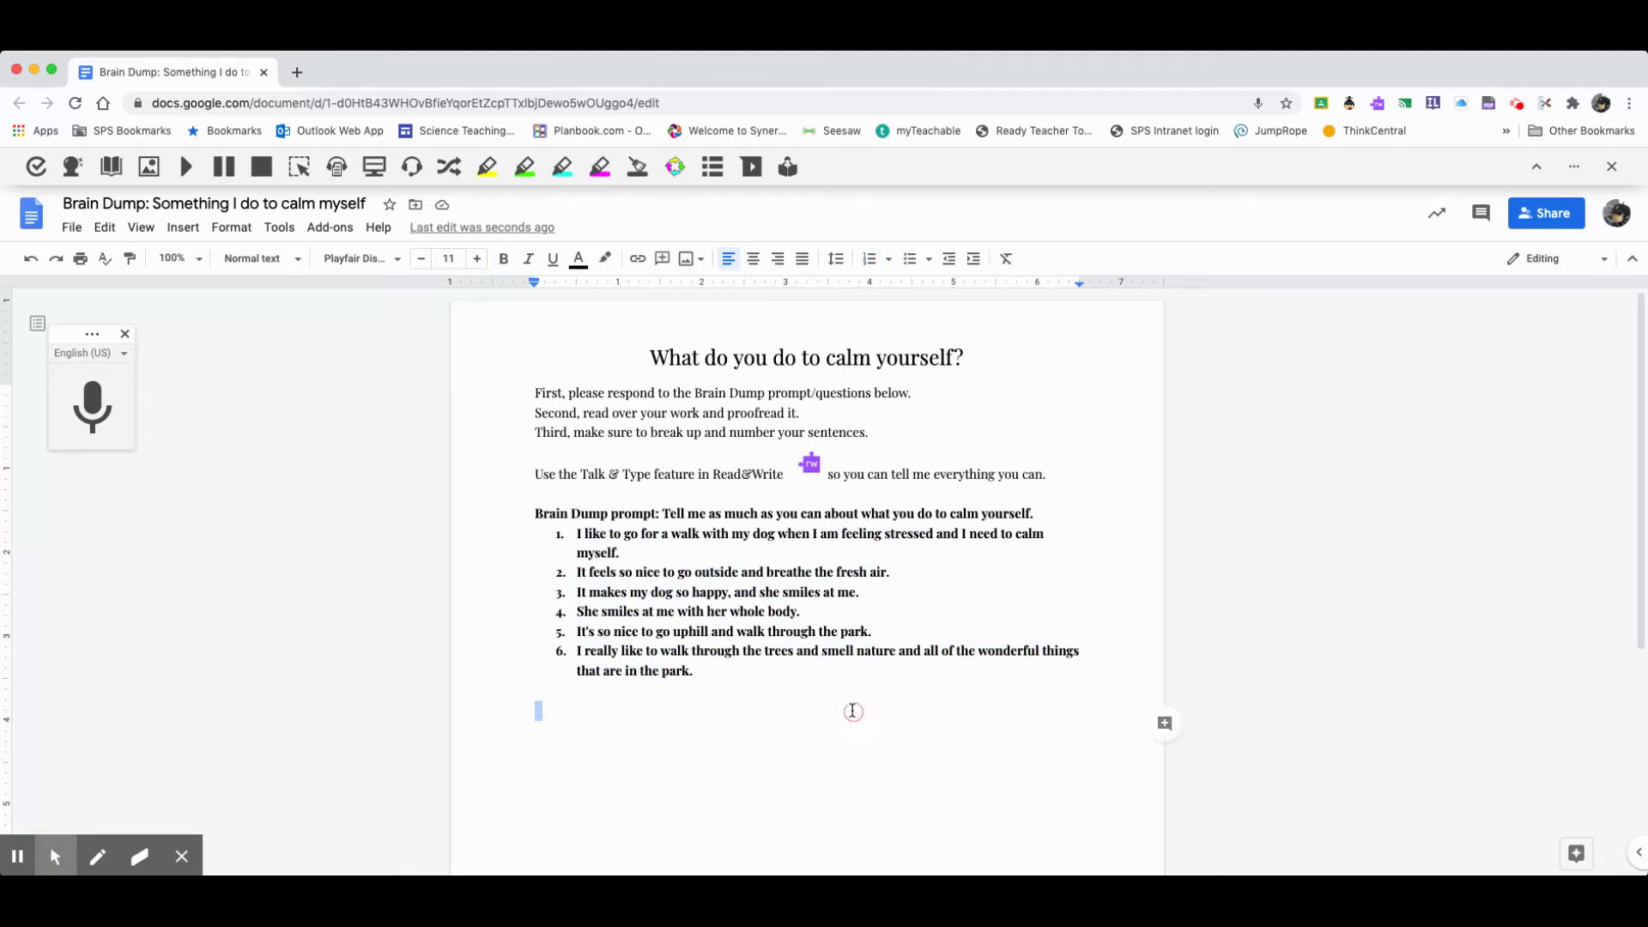
{"action": "left_click", "coordinate": [398, 633]}
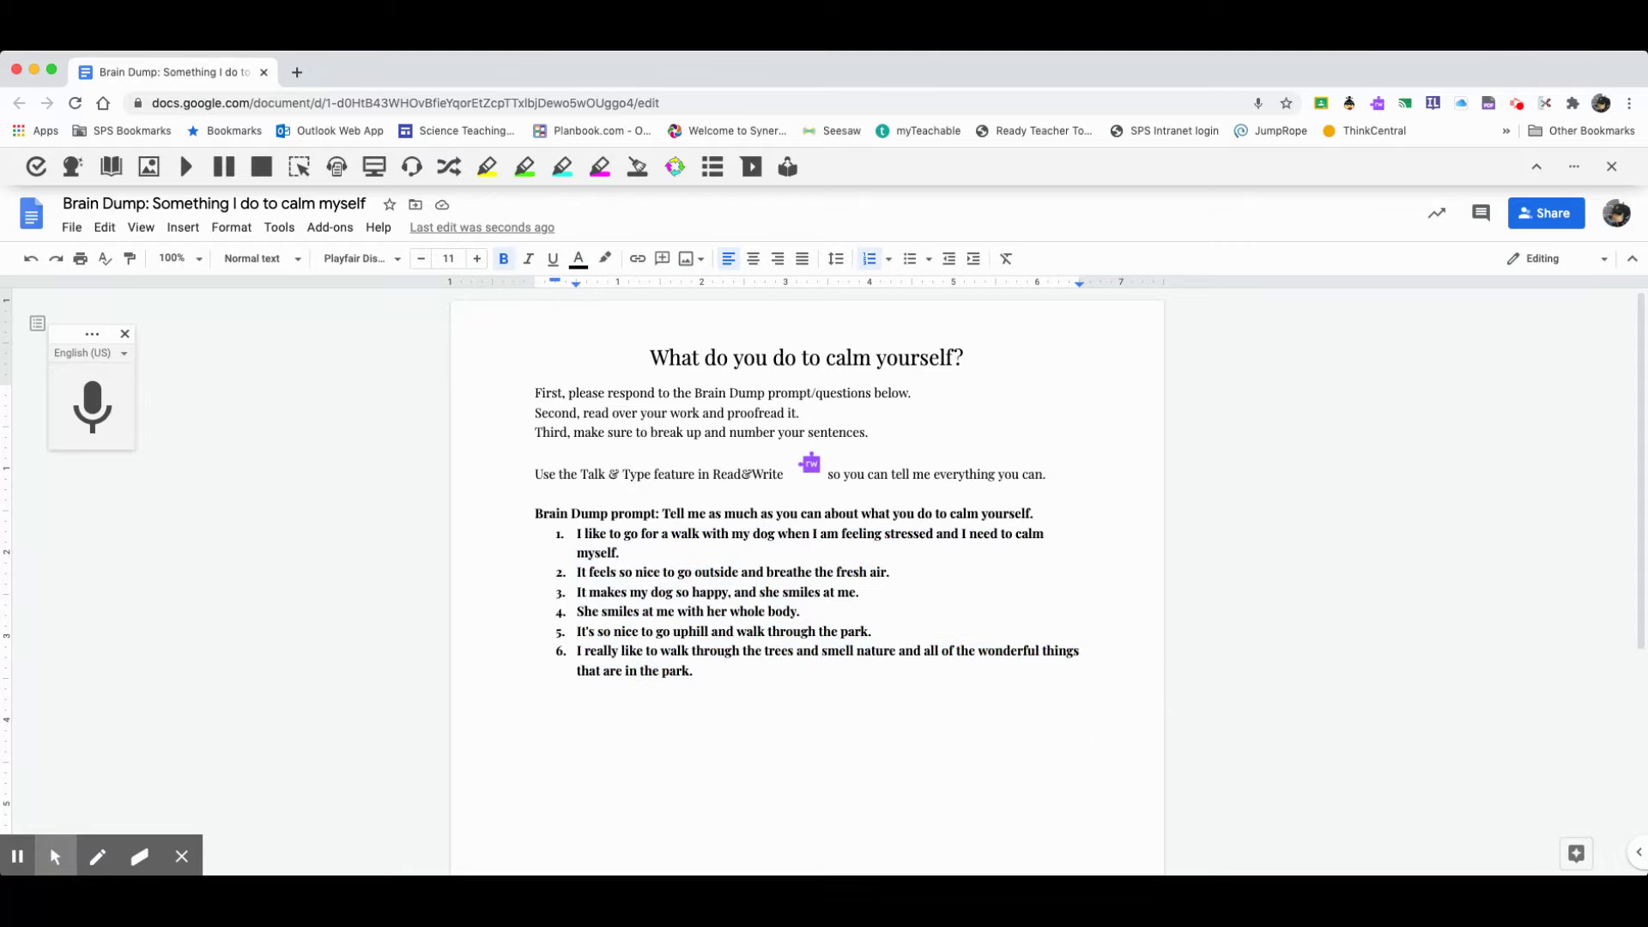